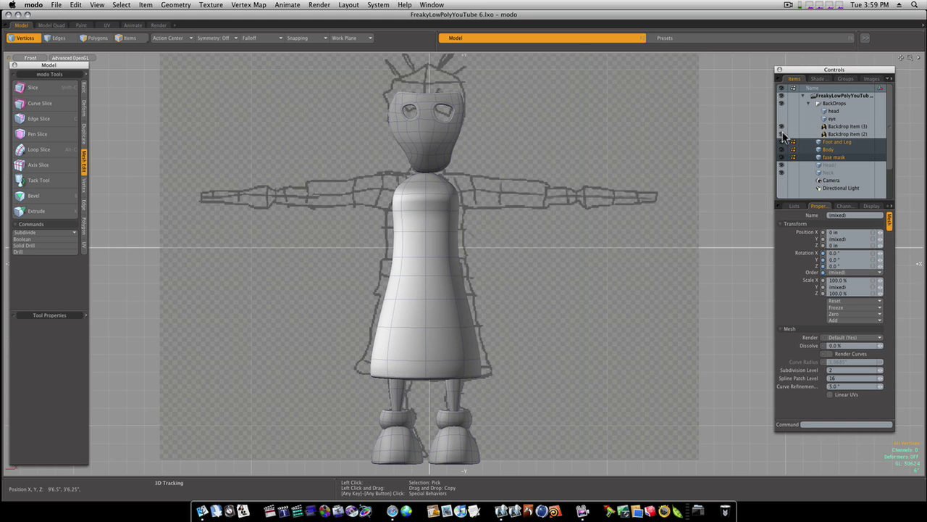
Collapse the BackDrops group and make the Head mesh active, keeping Foot and Leg, Body and fase mask visible behind it.
click(808, 104)
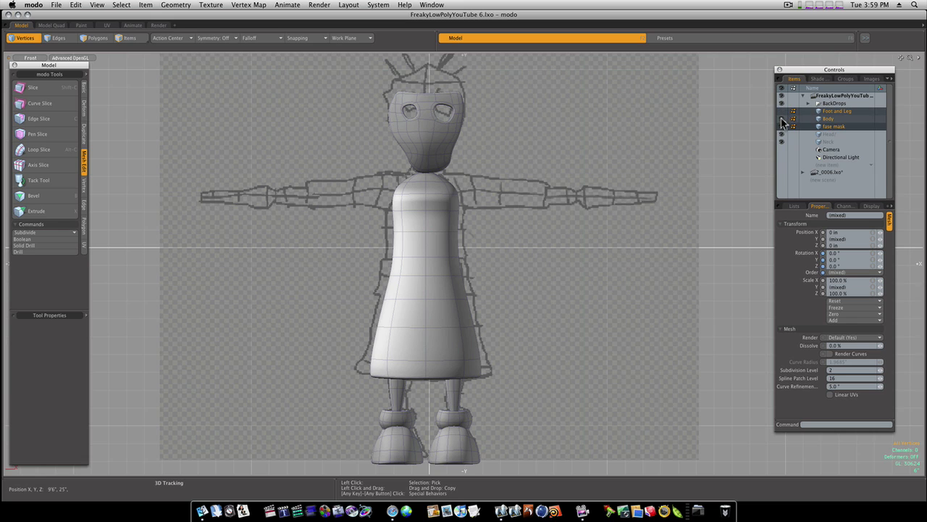
click(829, 134)
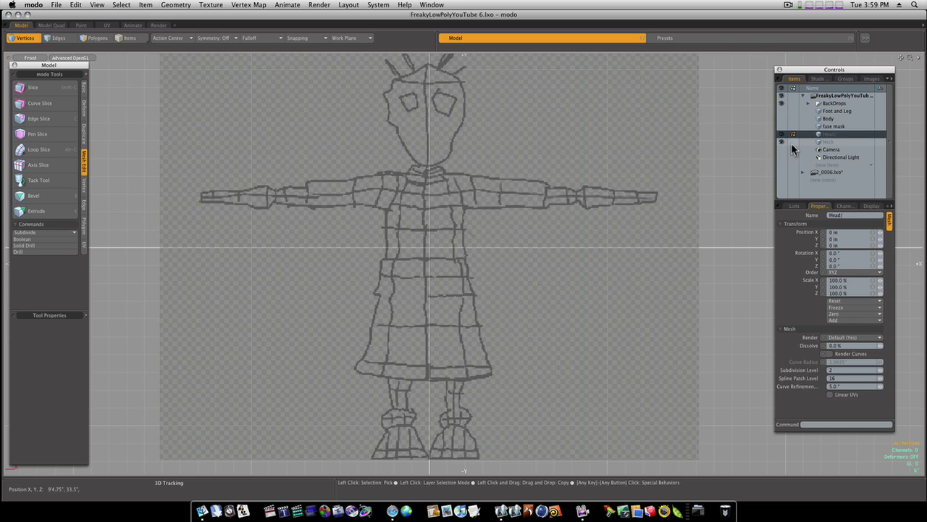
click(823, 111)
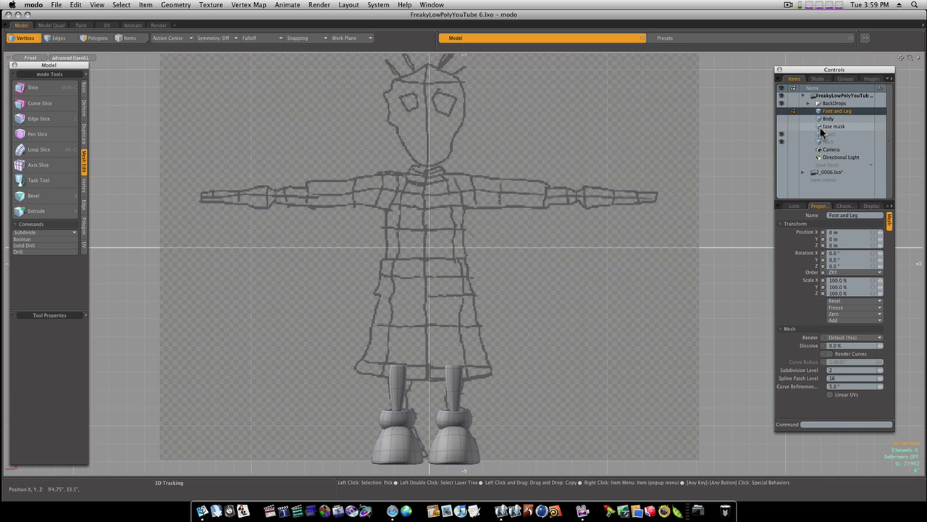
click(783, 126)
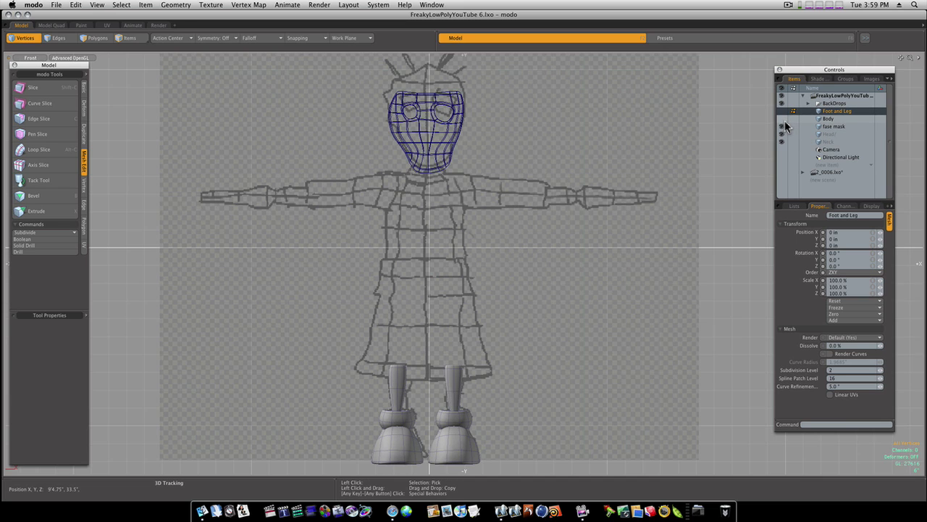
click(782, 119)
click(824, 133)
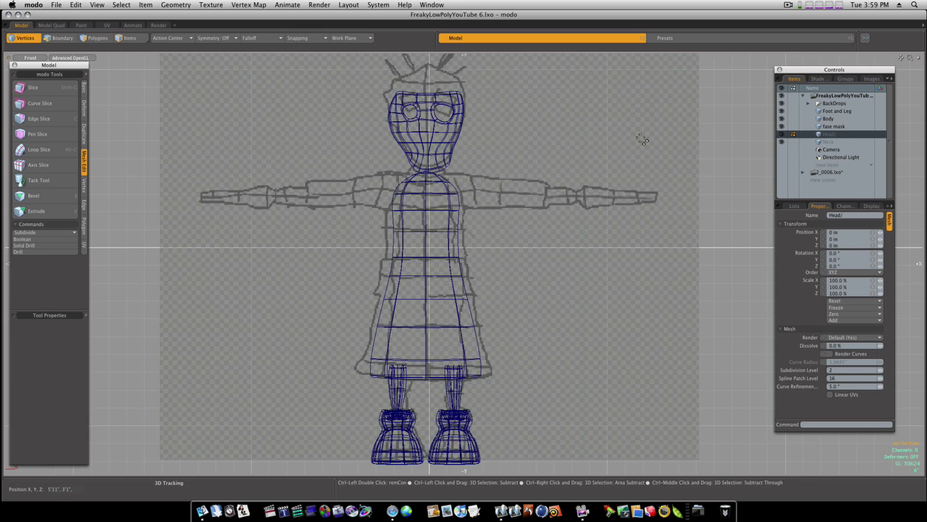
In the left view, create a sphere of about 16.5 in radius over the sketched head.
key(ctrl+space)
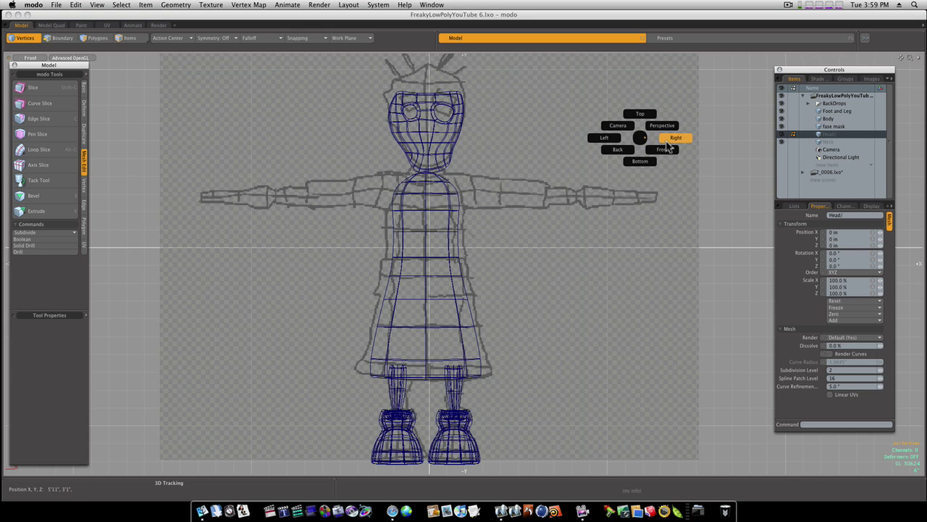
click(674, 138)
key(ctrl+space)
click(644, 144)
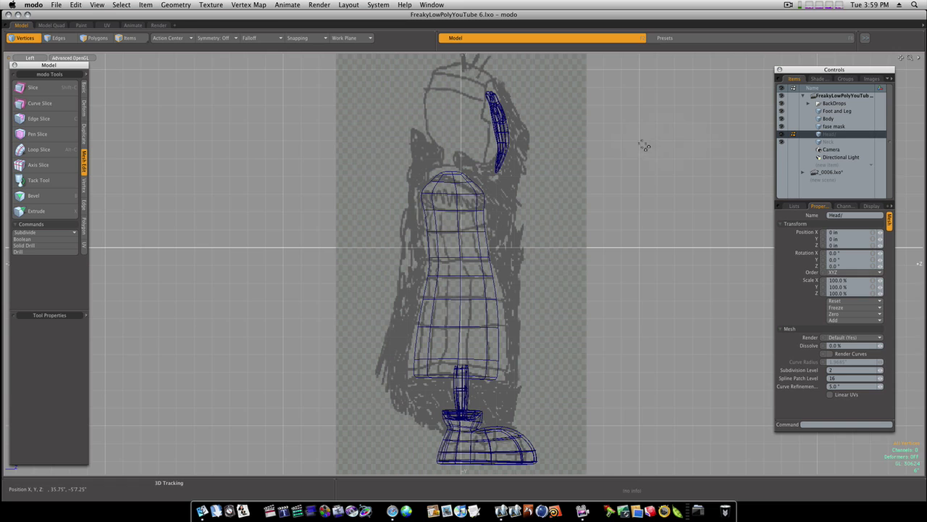
click(84, 87)
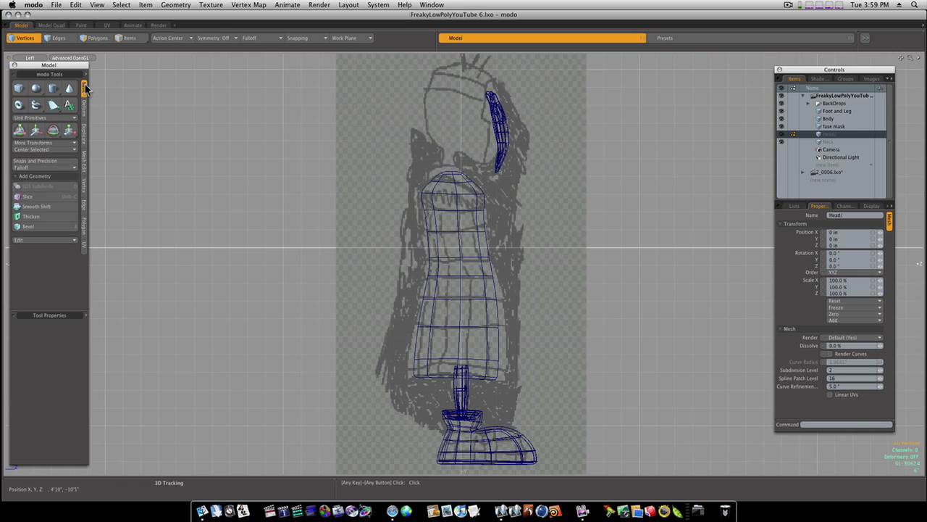
click(37, 89)
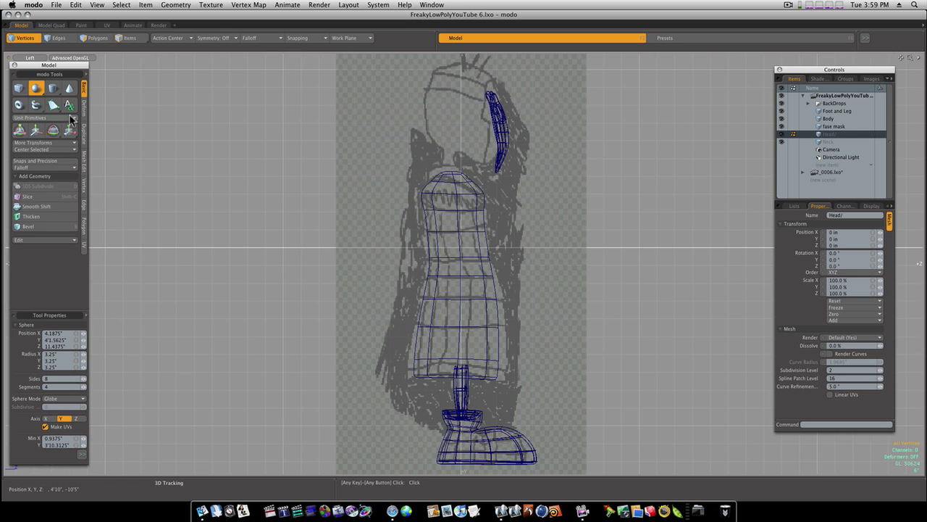
key(ctrl)
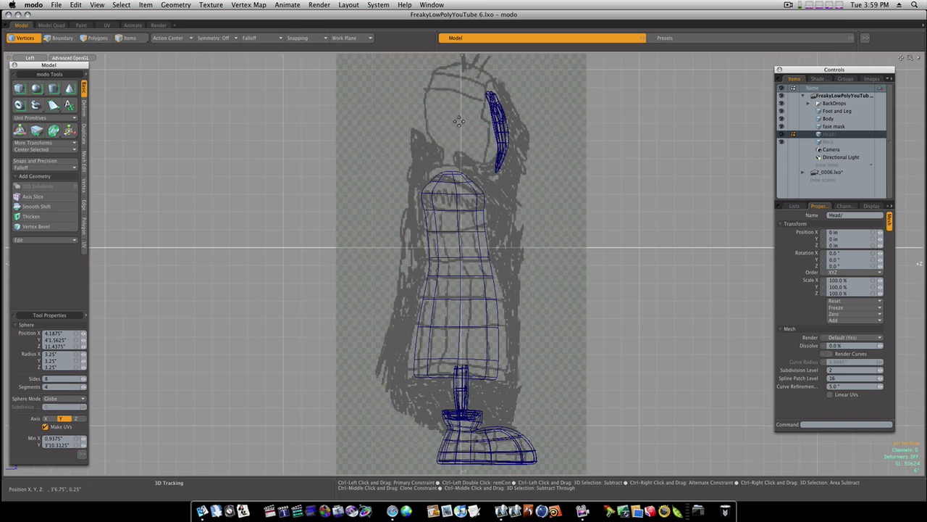
ctrl+drag(452, 121, 412, 160)
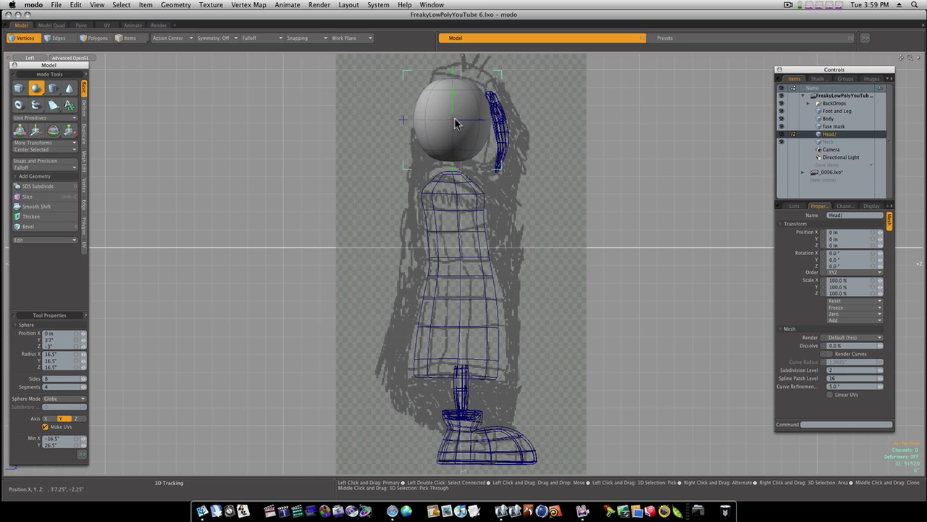
Rotate the head sphere about 131° around the X axis and check it in the perspective view.
key(e)
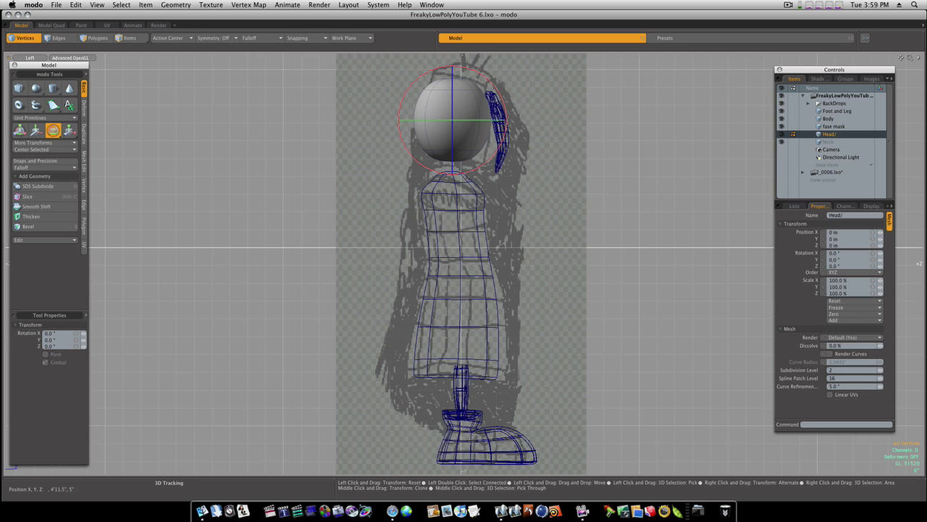
drag(463, 69, 484, 194)
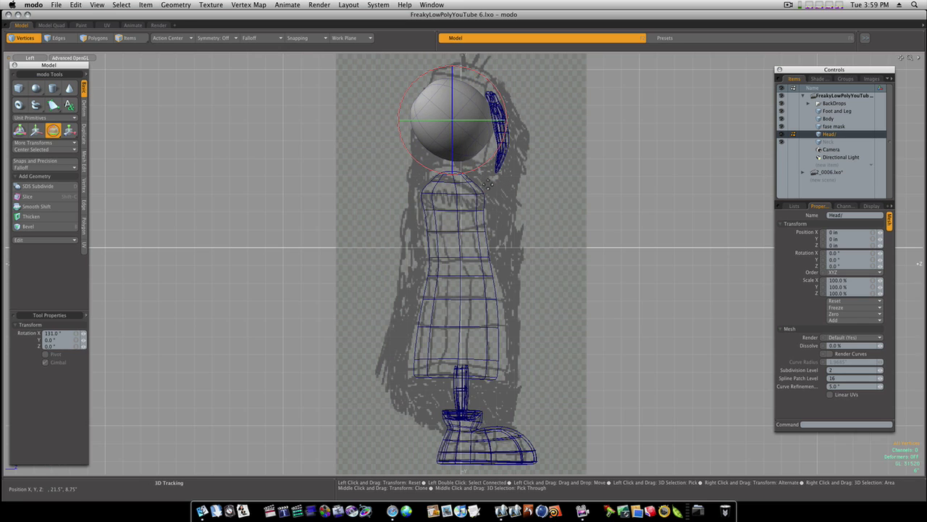
key(ctrl+space)
click(509, 175)
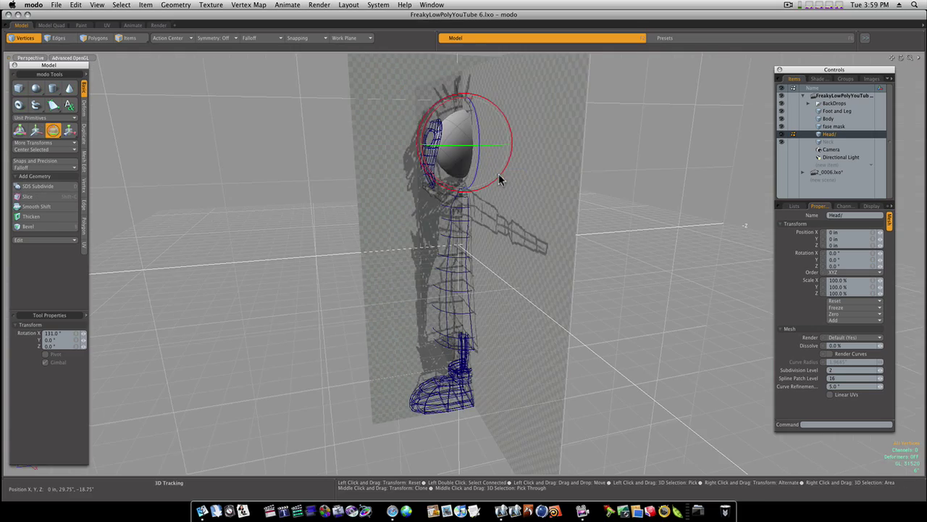
alt+drag(498, 173, 387, 137)
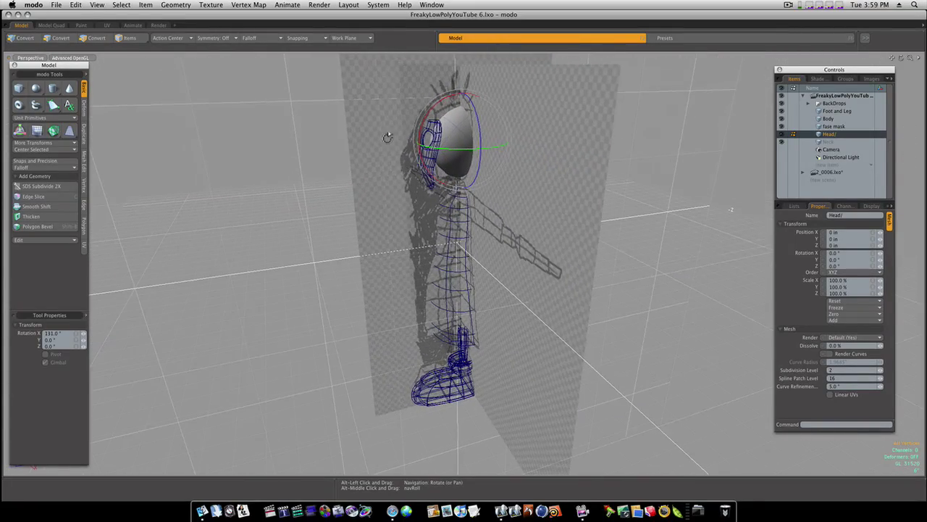
Return to the left view and display the model in wireframe.
key(ctrl+space)
click(364, 138)
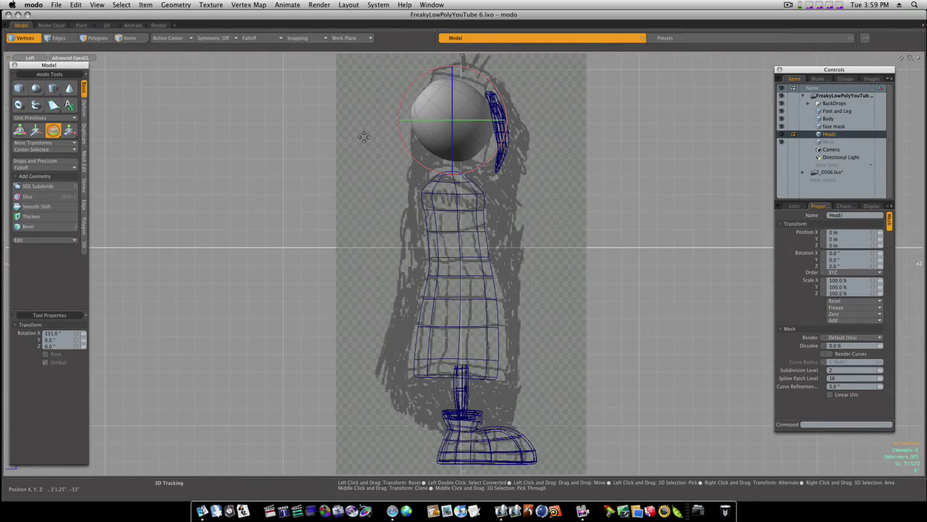
click(53, 60)
click(58, 63)
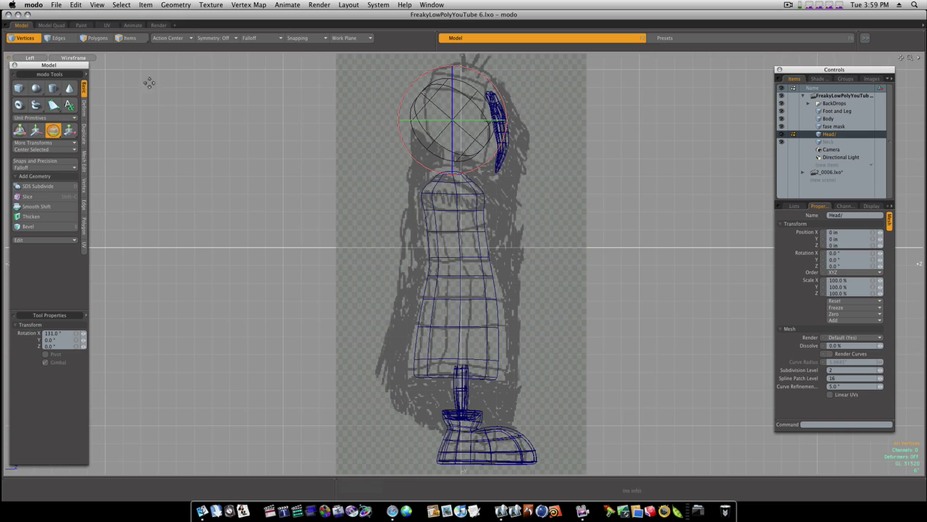
key(space)
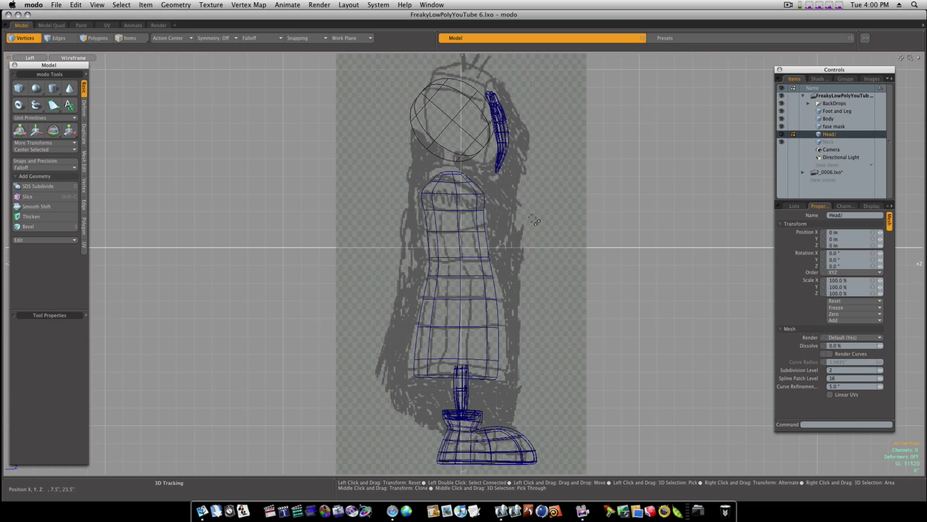
Set the Head mesh's wireframe color to dark blue.
right_click(590, 194)
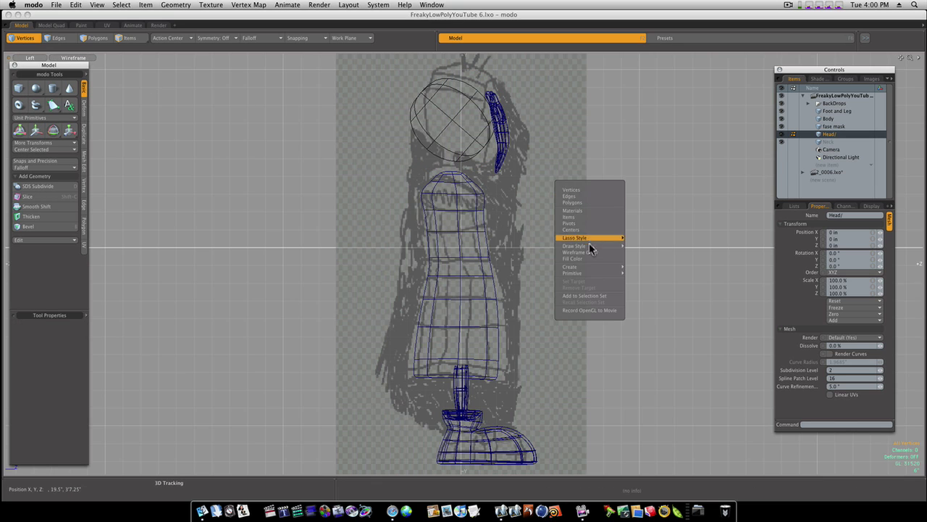
click(590, 254)
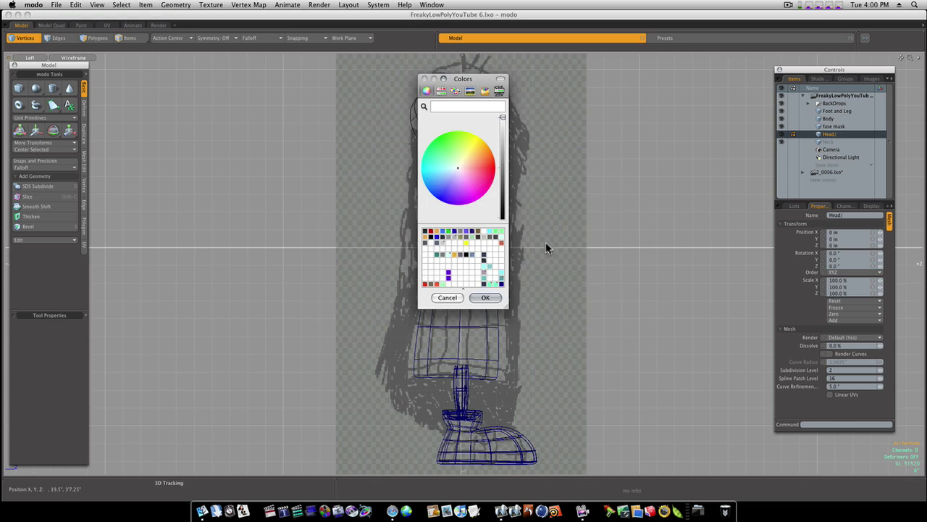
click(501, 284)
click(496, 296)
Select all polygons of the head sphere and move it up about 4 in and slightly forward to fit the sketched head.
scroll(467, 166, up, 5)
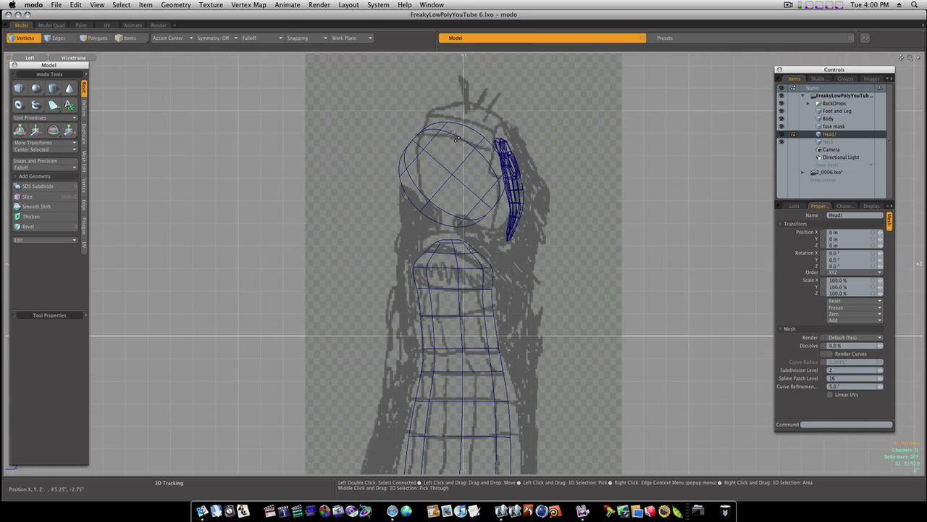
key(3)
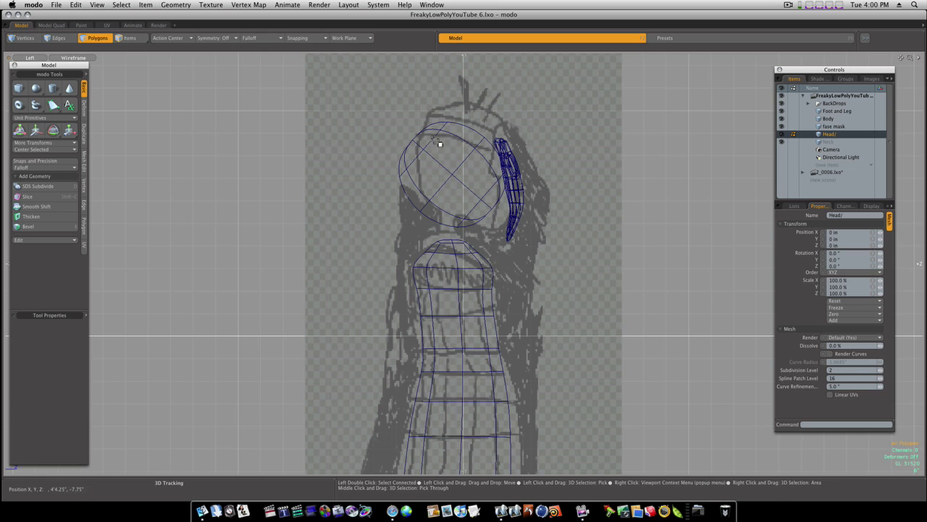
double_click(446, 167)
key(w)
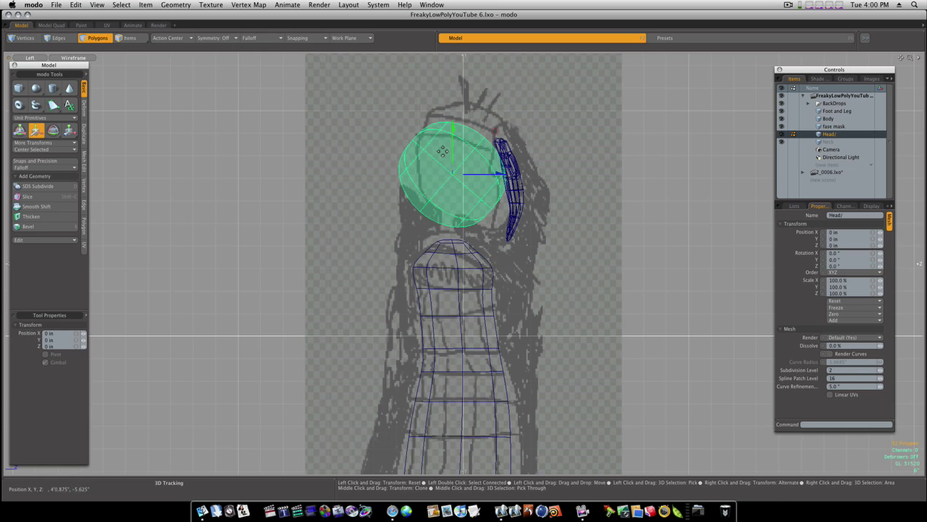
drag(451, 143, 450, 128)
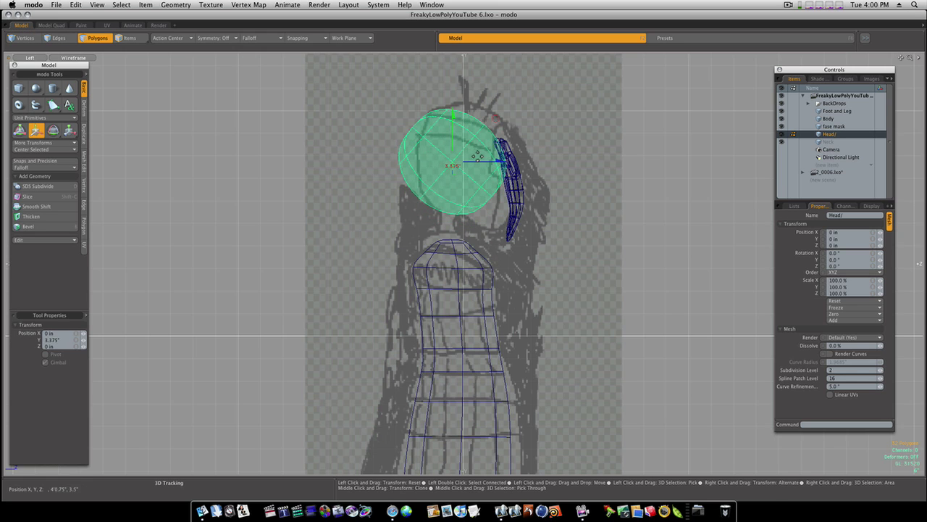
drag(478, 161, 481, 162)
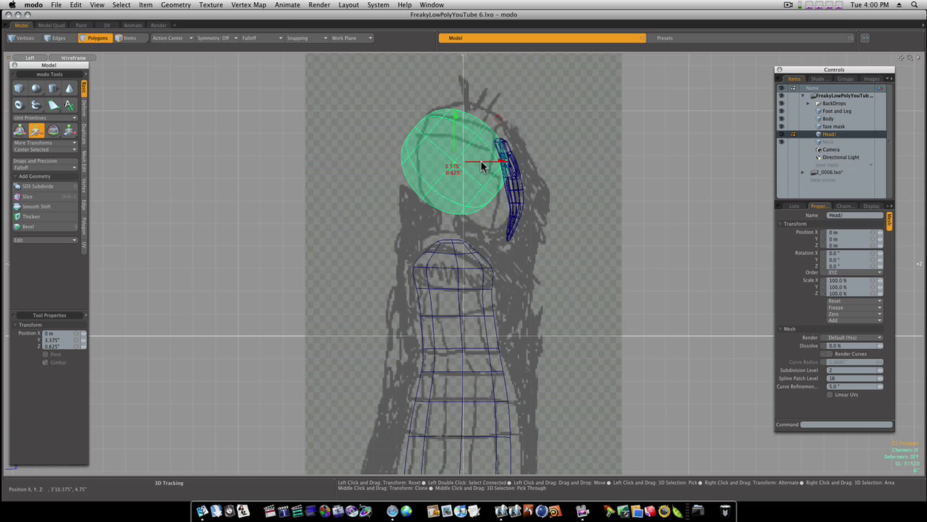
drag(476, 161, 460, 132)
click(460, 134)
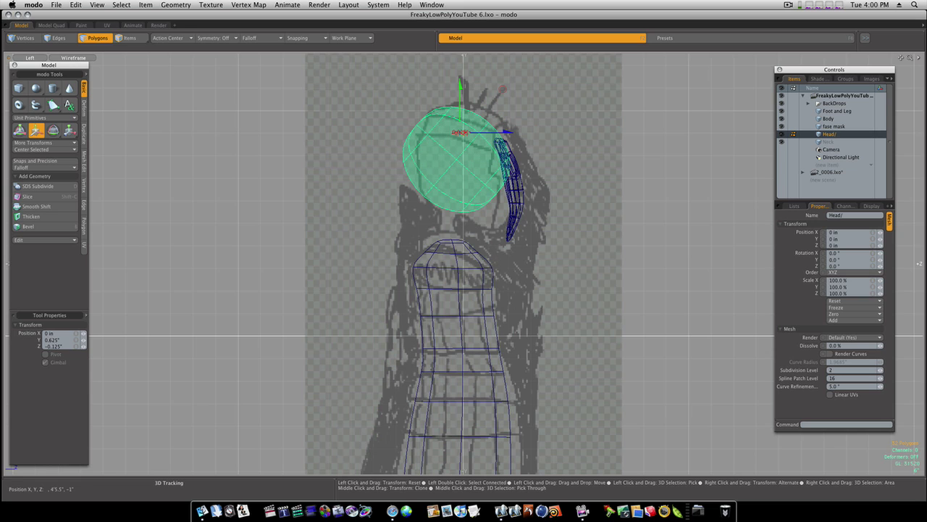
key(space)
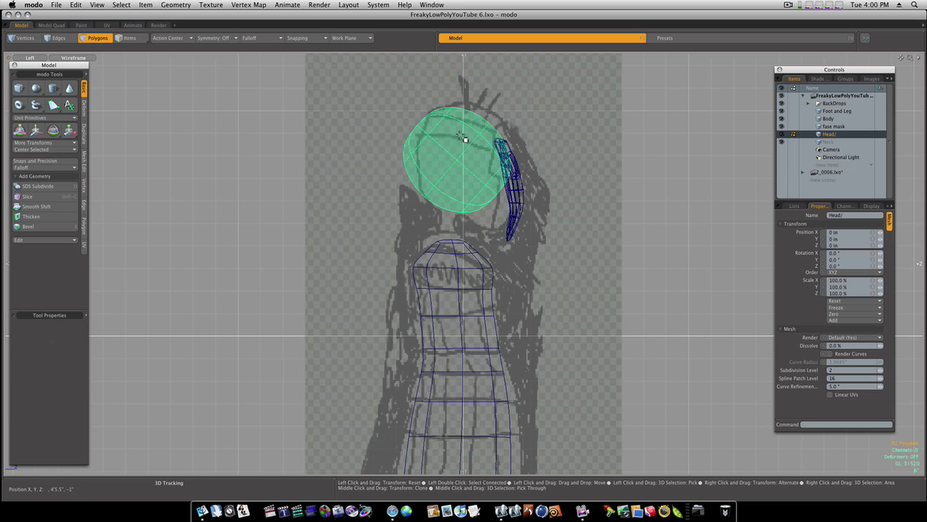
Move the upper front vertices of the head slightly up and forward onto the sketched forehead outline.
key(1)
right_drag(460, 104, 498, 137)
key(w)
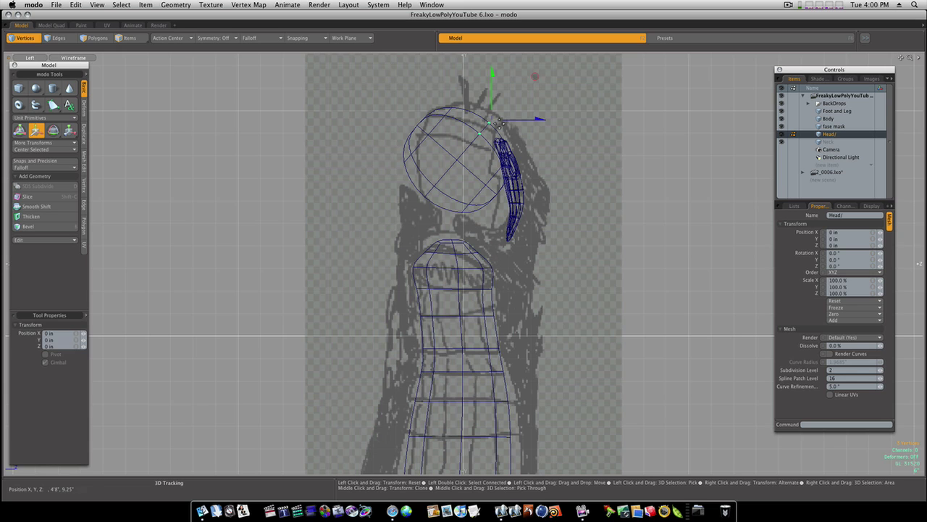
key(space)
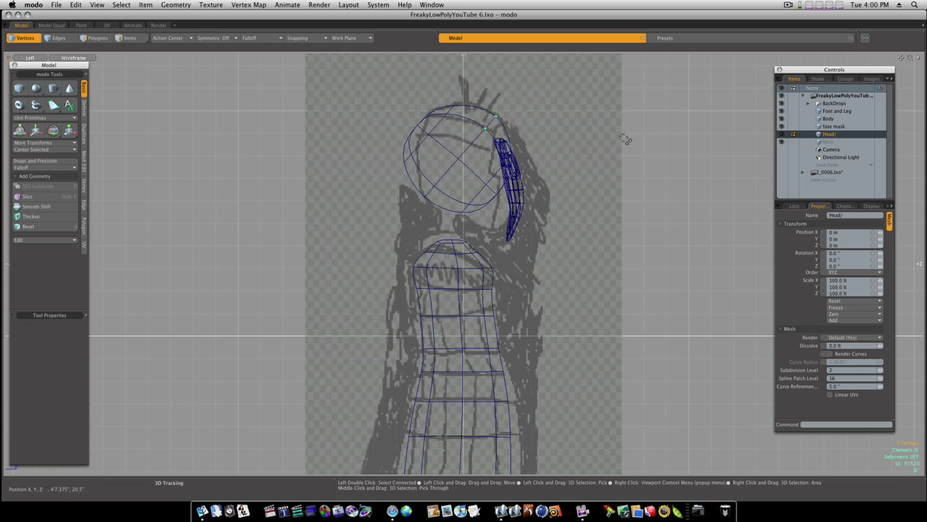
Hide the fase mask mesh and move the head's middle front vertices slightly forward and down toward the sketched face.
click(781, 126)
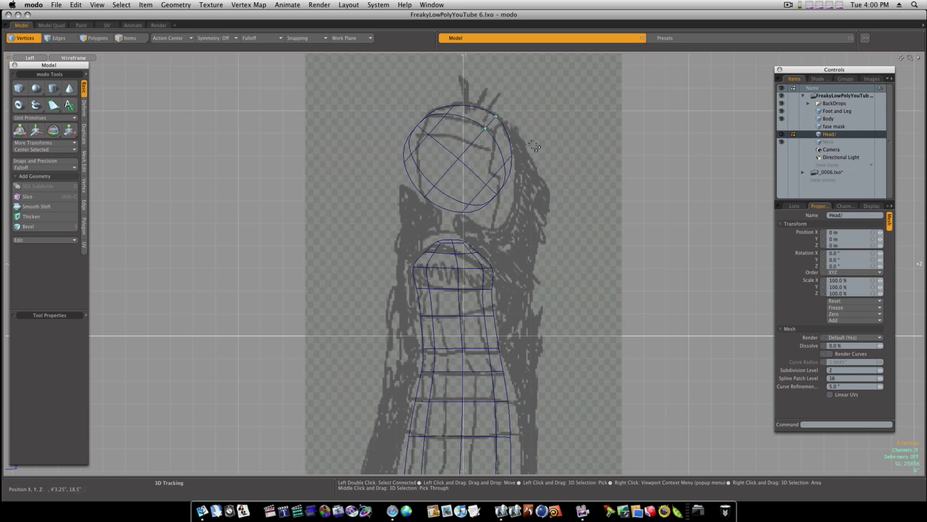
right_drag(532, 145, 499, 177)
key(w)
drag(519, 176, 522, 182)
key(space)
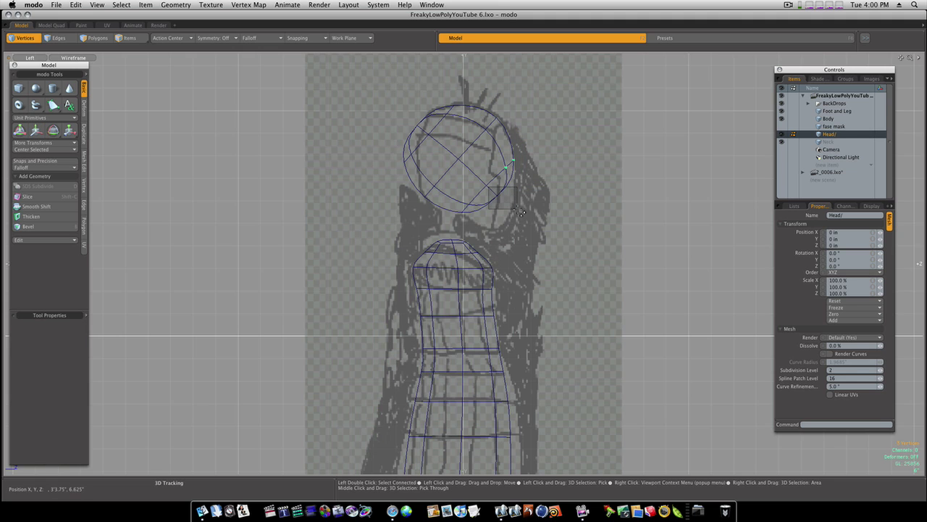
Move the lower front vertices down about 12.5 in and forward about 4.4 in to form the chin.
key(w)
drag(570, 180, 581, 208)
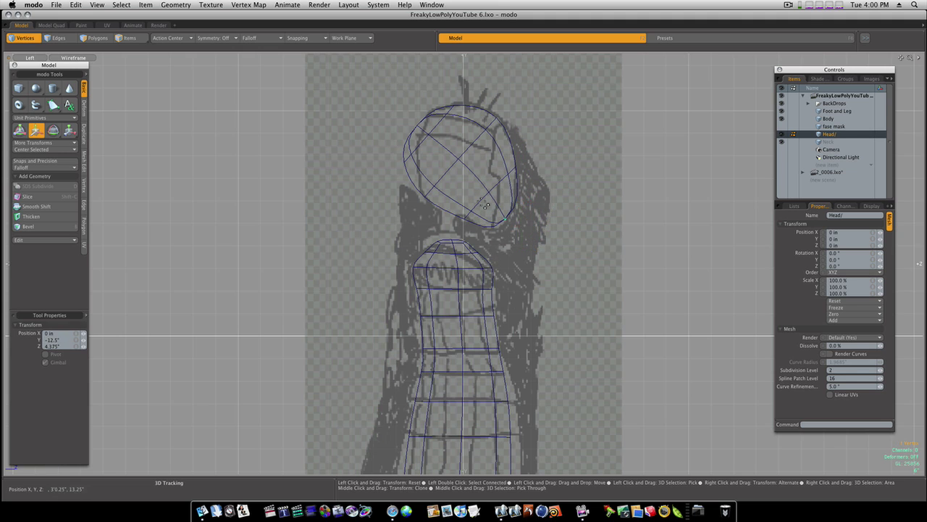
key(space)
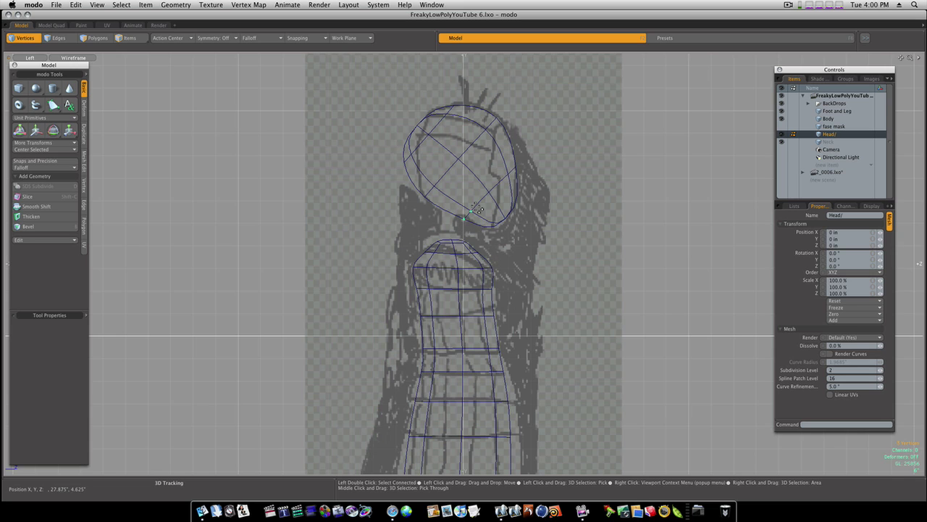
Shift the vertices under the head slightly back and nudge the chin vertices to follow the sketched jaw.
key(w)
drag(467, 211, 460, 214)
key(space)
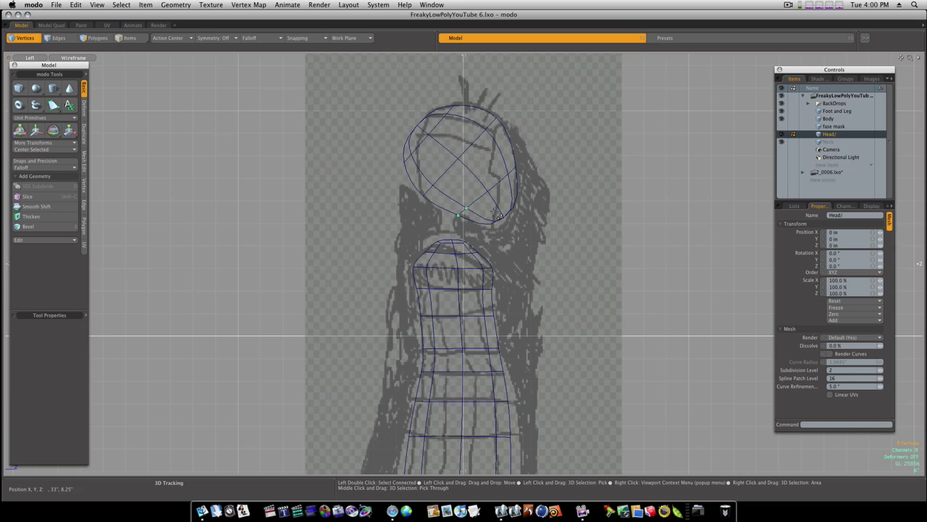
key(w)
drag(517, 230, 520, 230)
key(space)
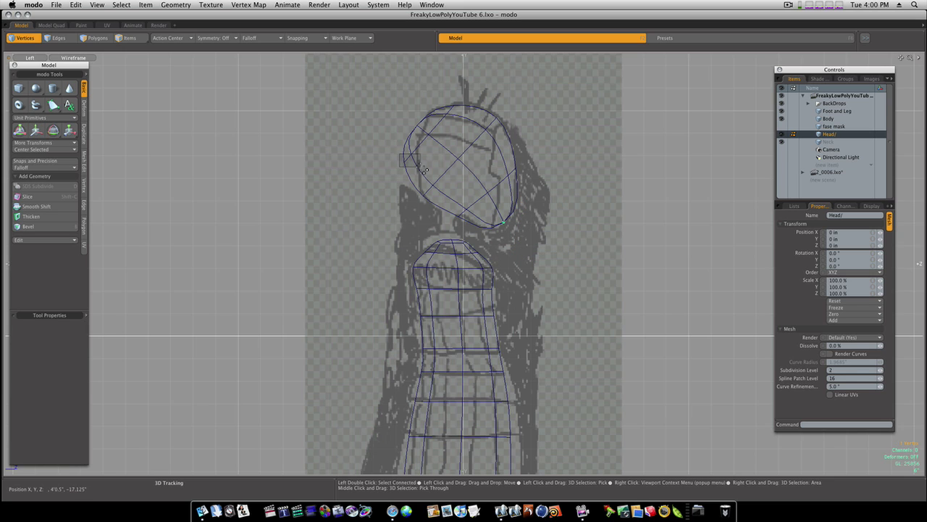
Move the back vertices of the head forward and the upper back vertices up and forward to match the sketched outline.
key(w)
drag(410, 162, 418, 159)
key(space)
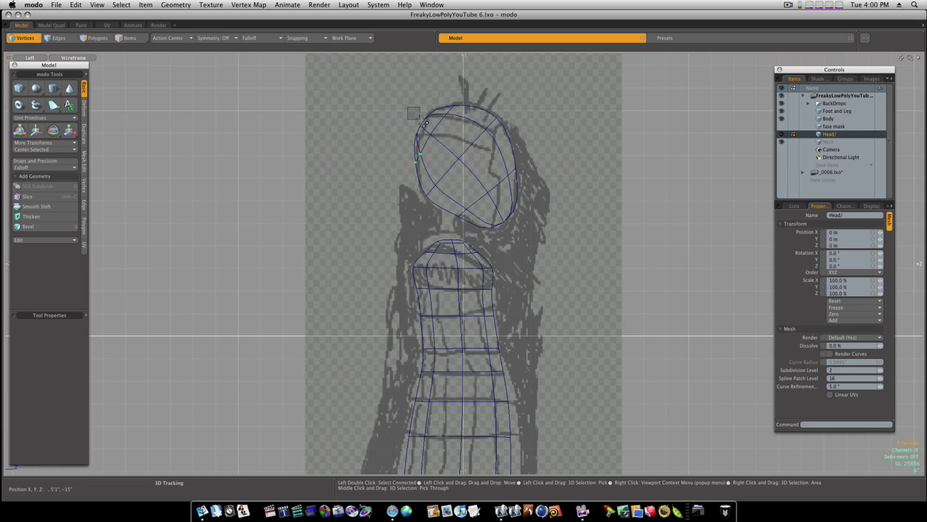
key(w)
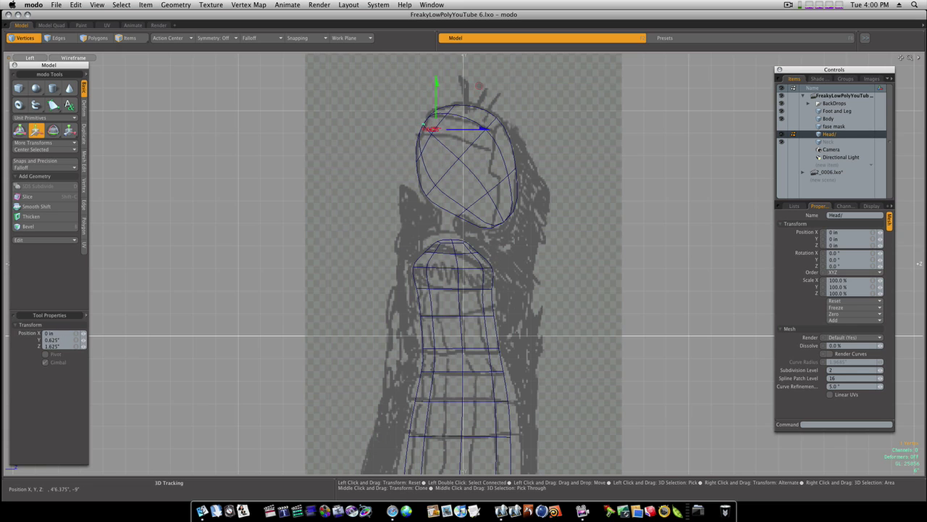
drag(429, 131, 434, 121)
key(space)
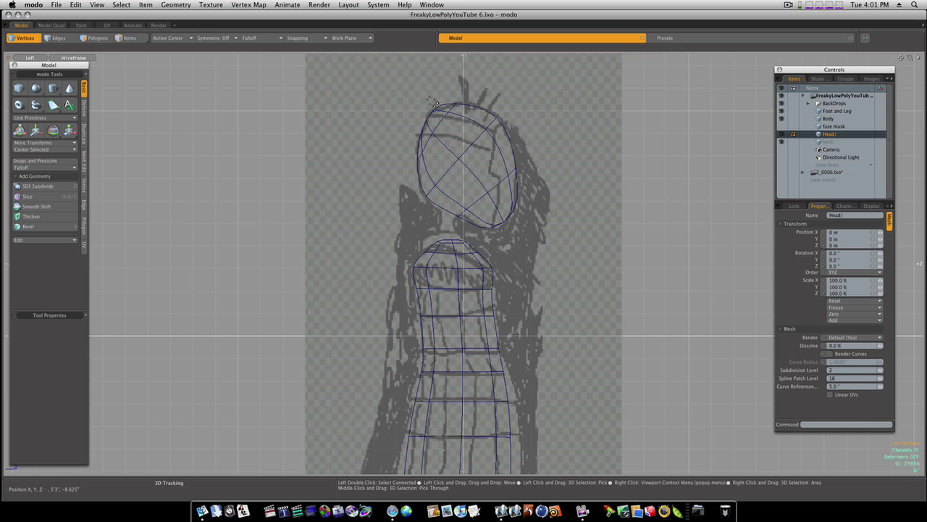
Move the vertex at the crown of the head forward about 3.25 in along the sketched outline.
key(w)
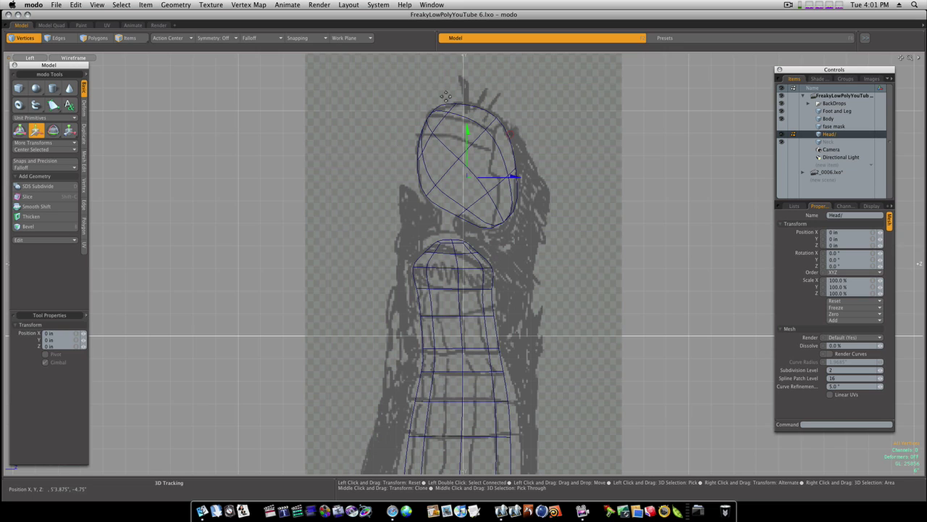
key(space)
key(w)
drag(467, 104, 475, 103)
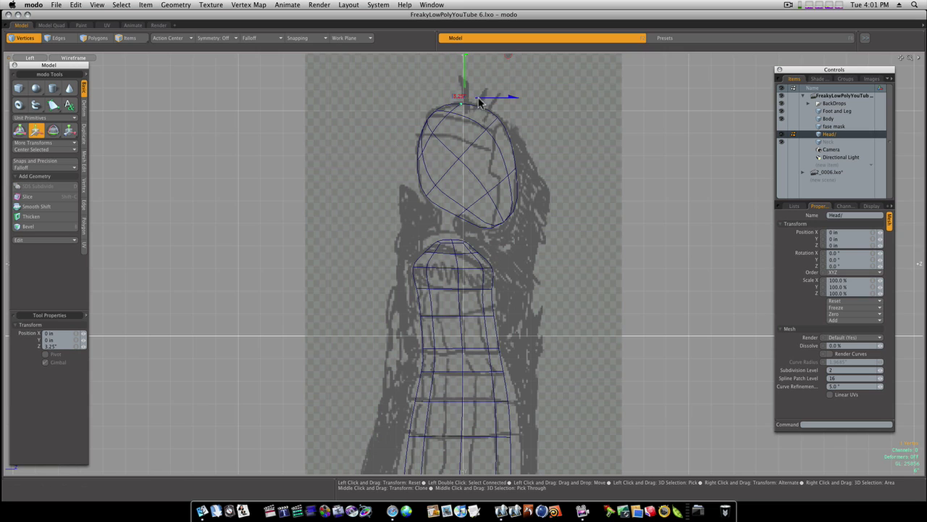
key(space)
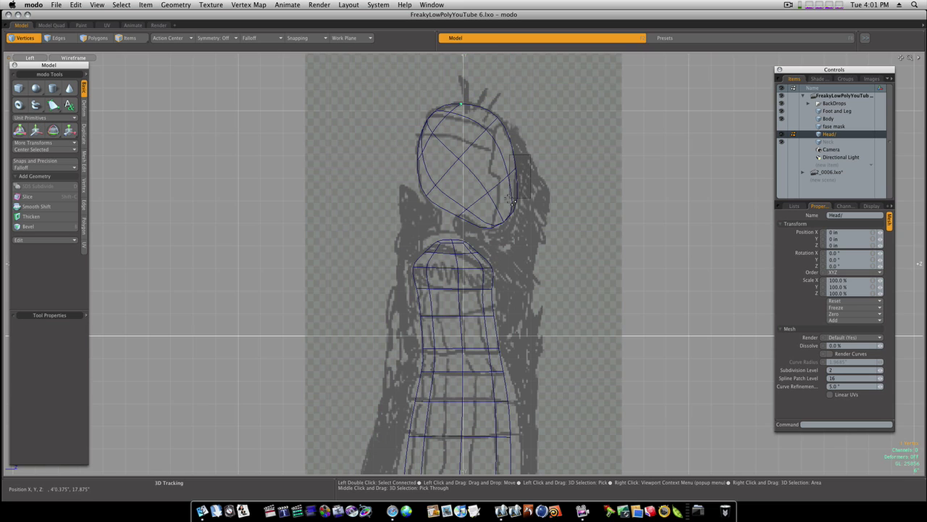
Move the head's front vertices back about 0.6 in and nudge the chin vertices slightly back along the sketched jaw.
click(515, 169)
key(w)
drag(534, 171, 531, 169)
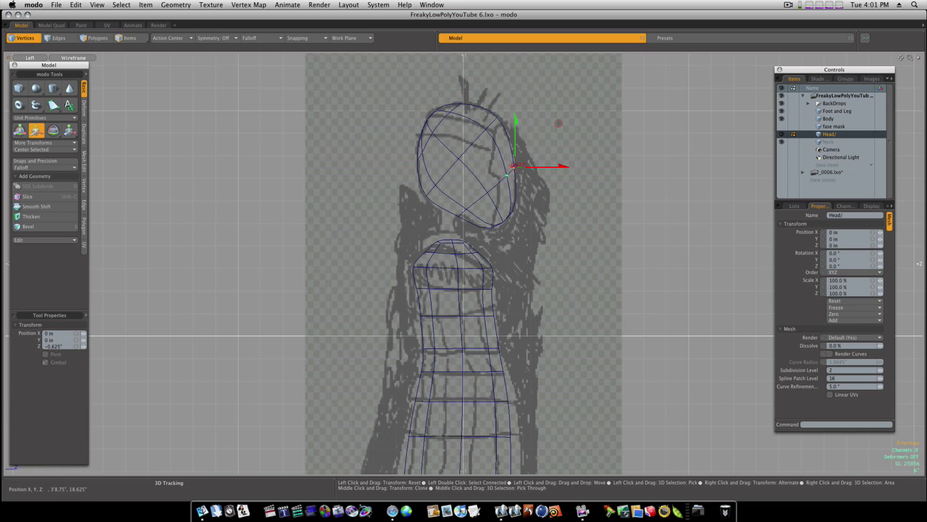
key(space)
mouse_move(538, 211)
right_down()
mouse_move(500, 236)
mouse_move(516, 232)
right_up()
key(w)
drag(543, 250, 519, 228)
key(space)
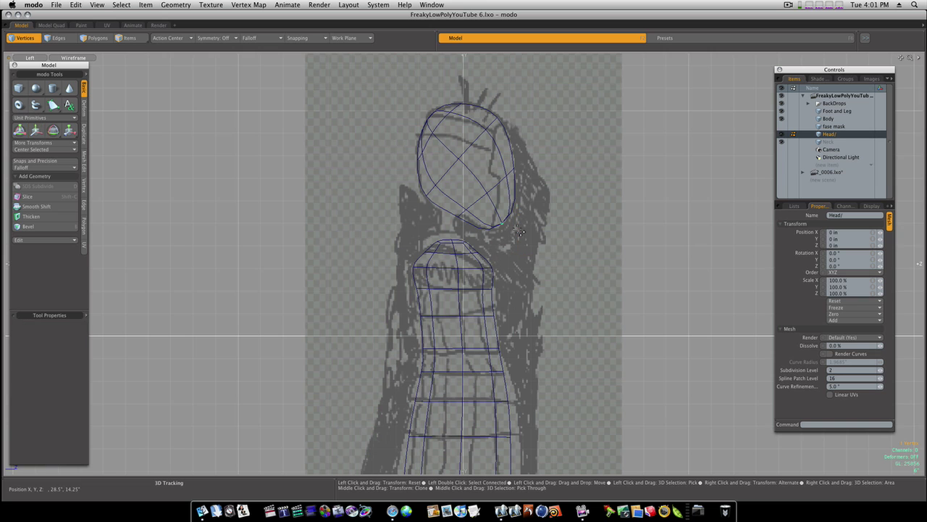
Switch to the perspective view, hide the BackDrops group and show the fase mask mesh.
key(ctrl+space)
click(527, 223)
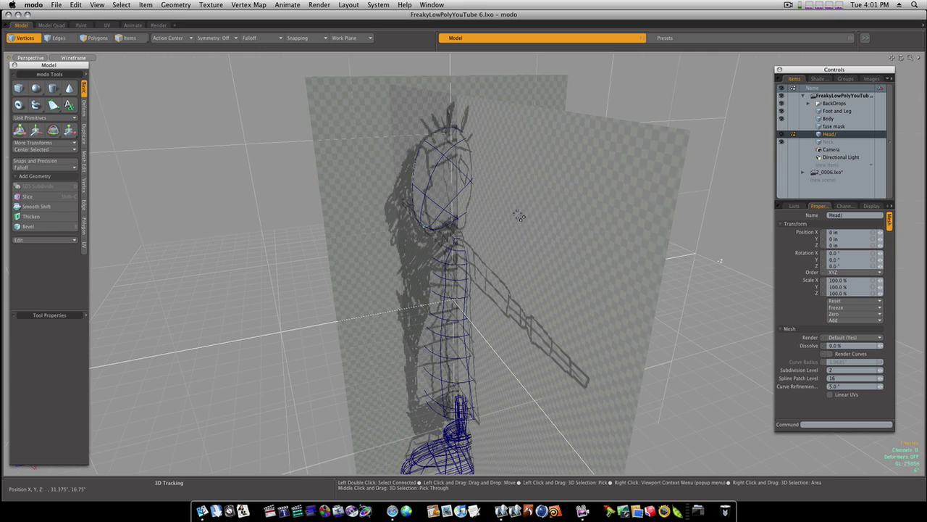
click(781, 104)
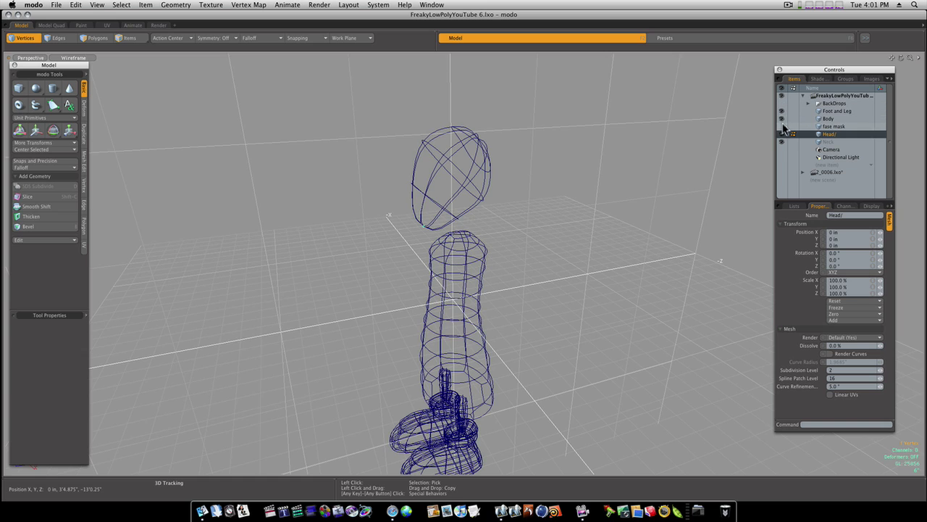
click(781, 127)
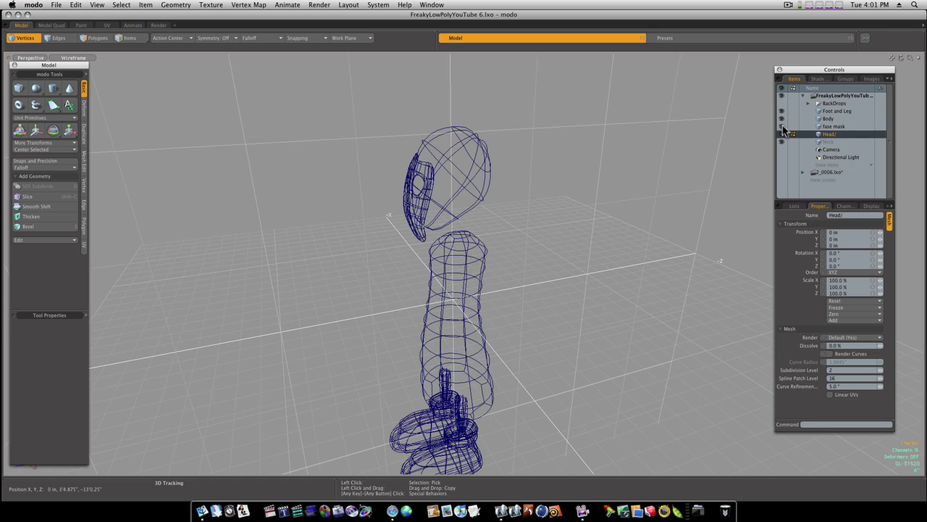
Select the Foot and Leg, Body, fase mask and Head meshes together and set the viewport shading to Advanced OpenGL.
shift+click(821, 112)
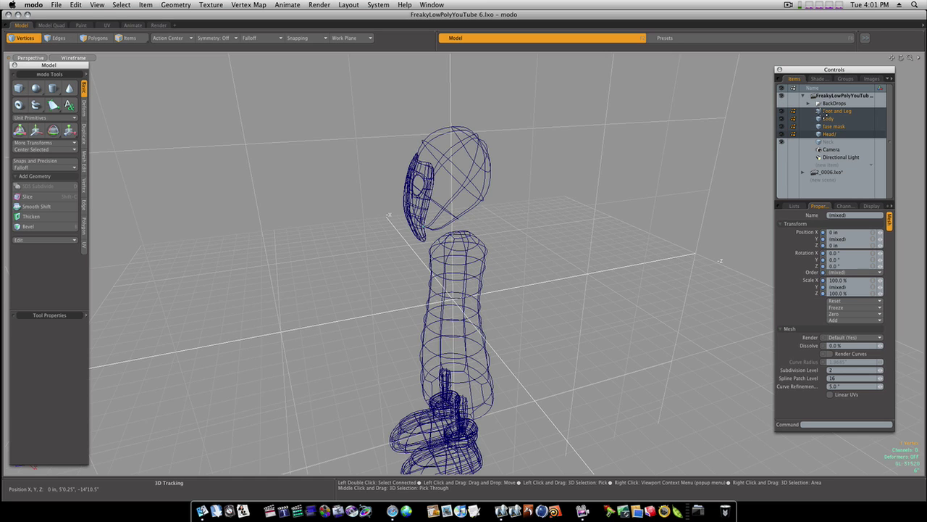
click(74, 57)
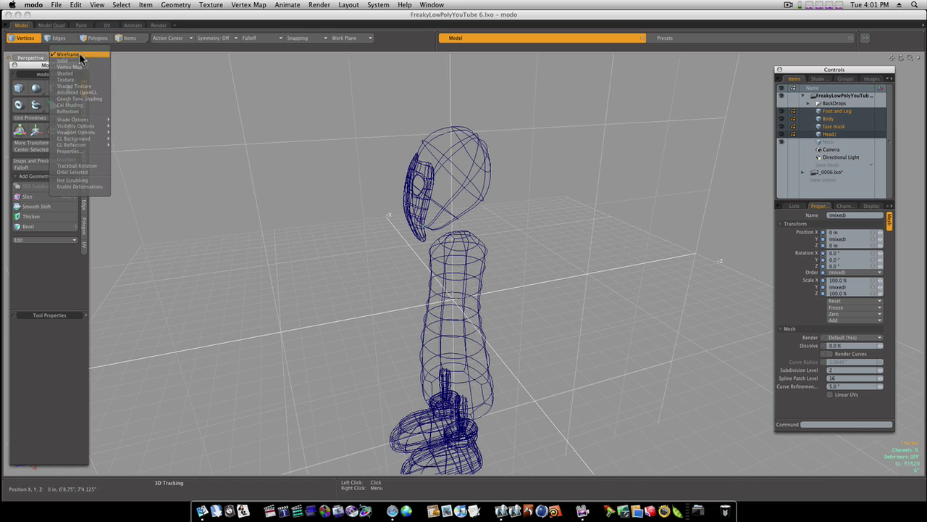
click(73, 95)
alt+drag(381, 225, 373, 207)
Select all face mask polygons, move them up about 6 in and adjust their depth against the front of the head.
key(2)
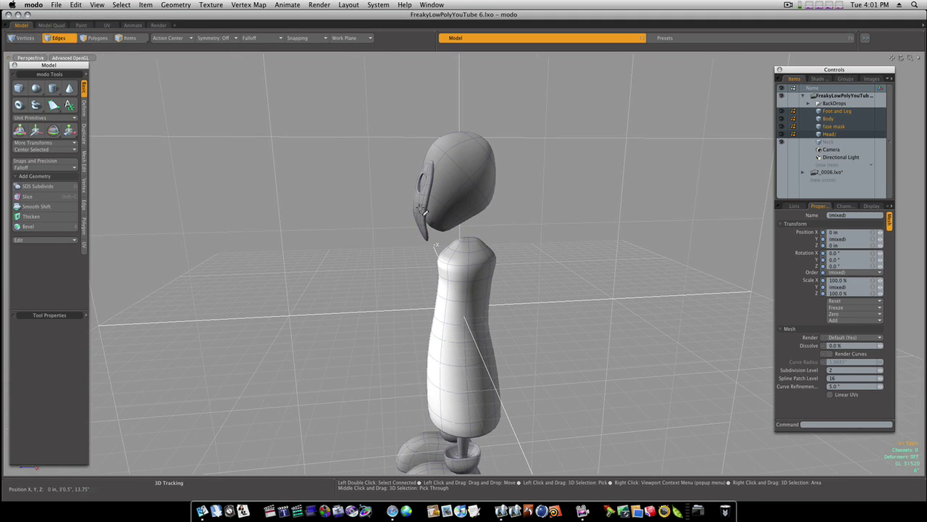
key(3)
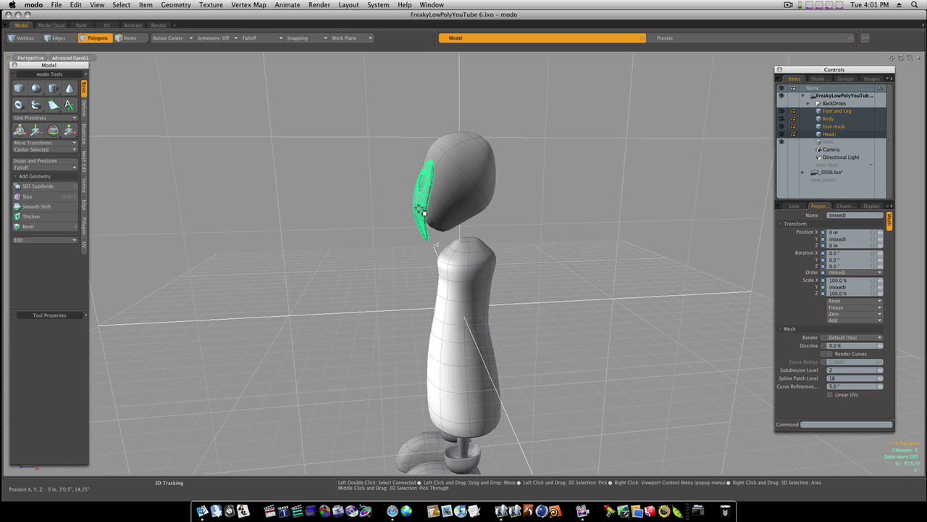
key(w)
drag(424, 164, 424, 145)
drag(407, 179, 411, 187)
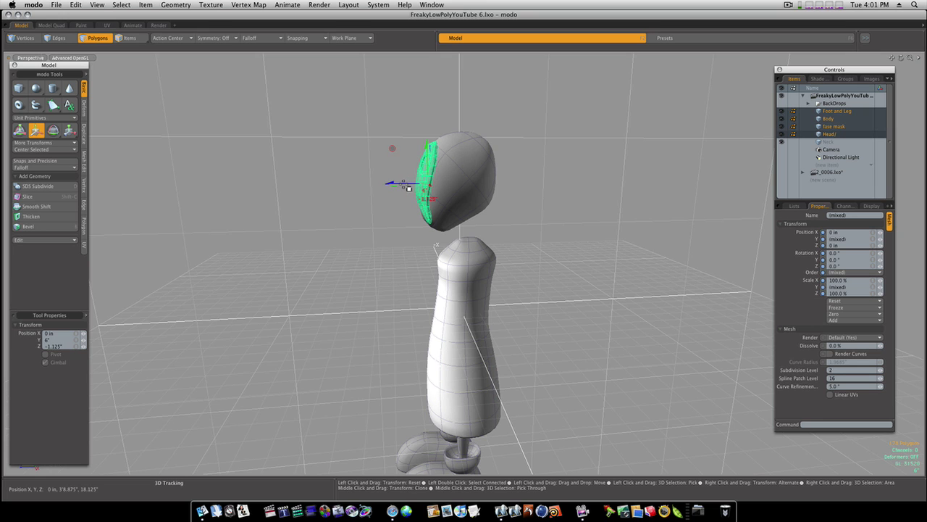
key(space)
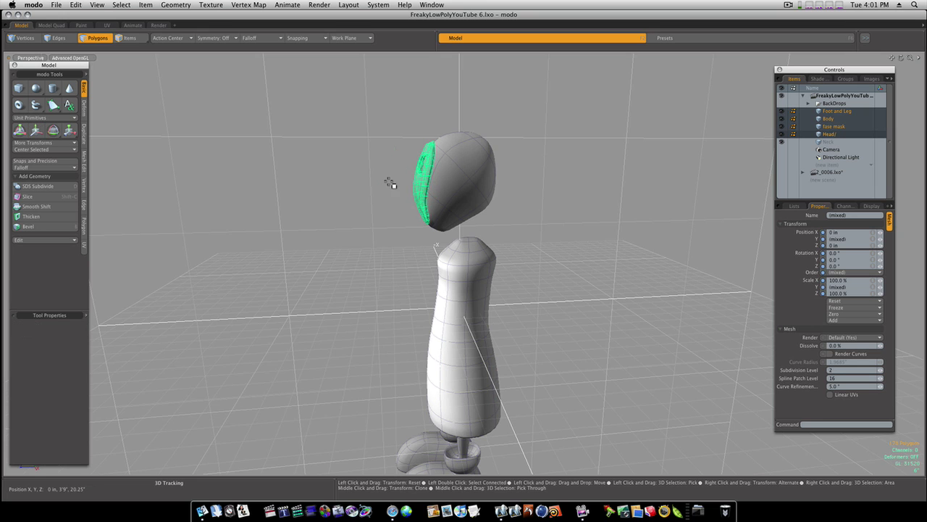
click(360, 172)
In the front view, scale the head's polygons to about 113.5% in X so the head fills the mask's width.
alt+drag(360, 173, 510, 236)
key(ctrl+space)
click(538, 242)
double_click(448, 159)
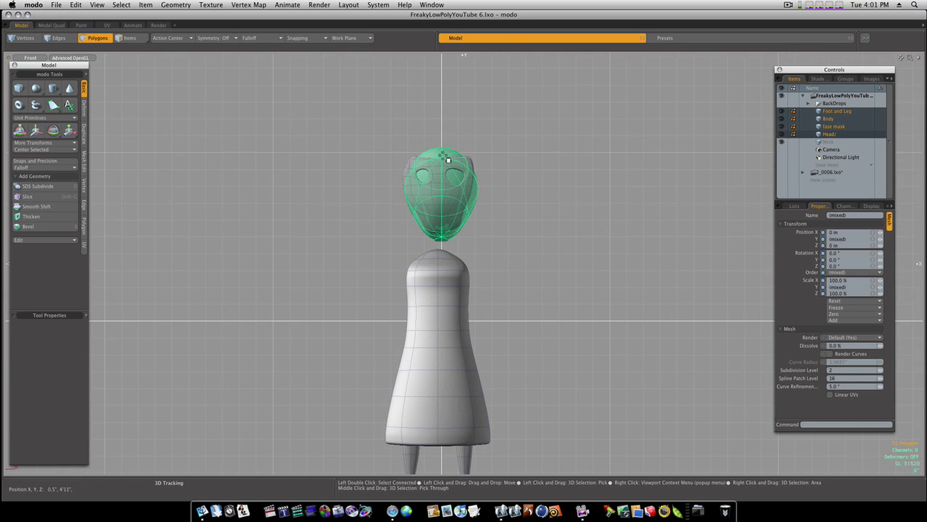
key(r)
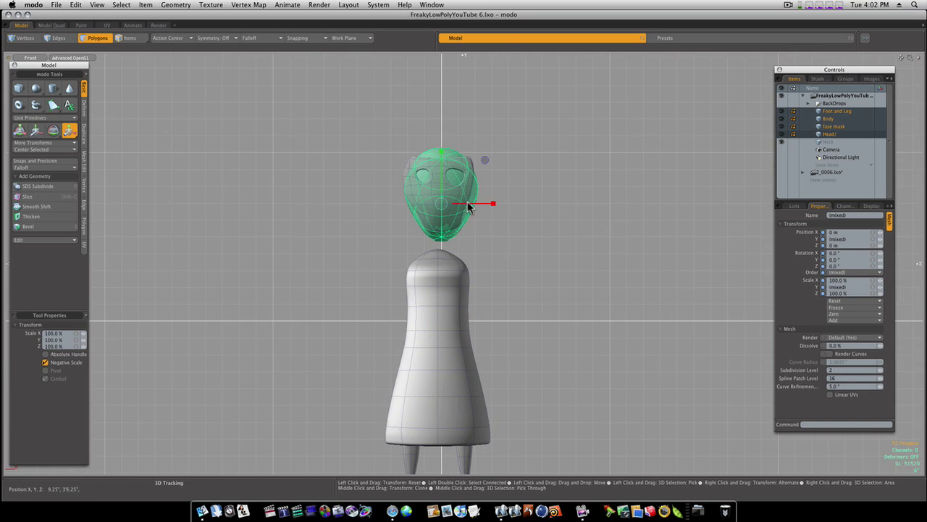
drag(468, 207, 470, 207)
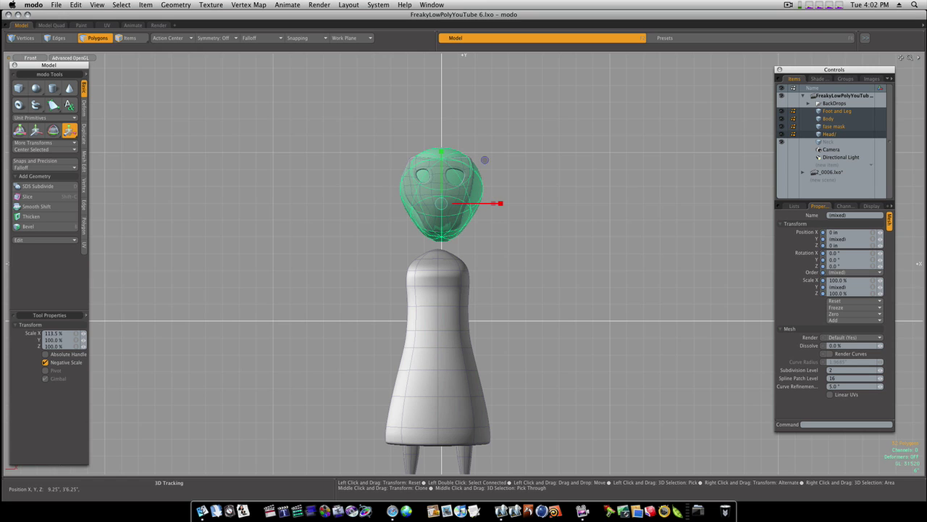
key(q)
click(481, 219)
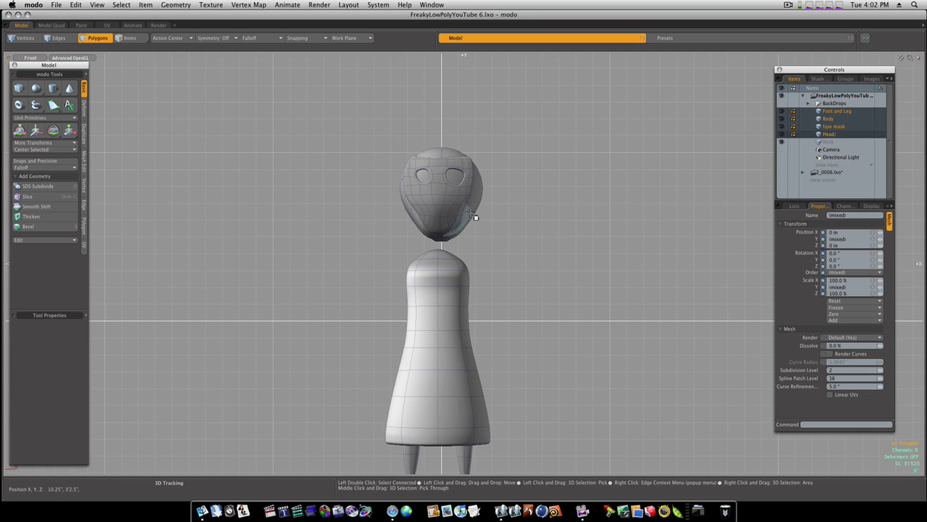
Examine in the perspective view how the face mask sits against the front and side of the head.
key(ctrl+space)
click(498, 200)
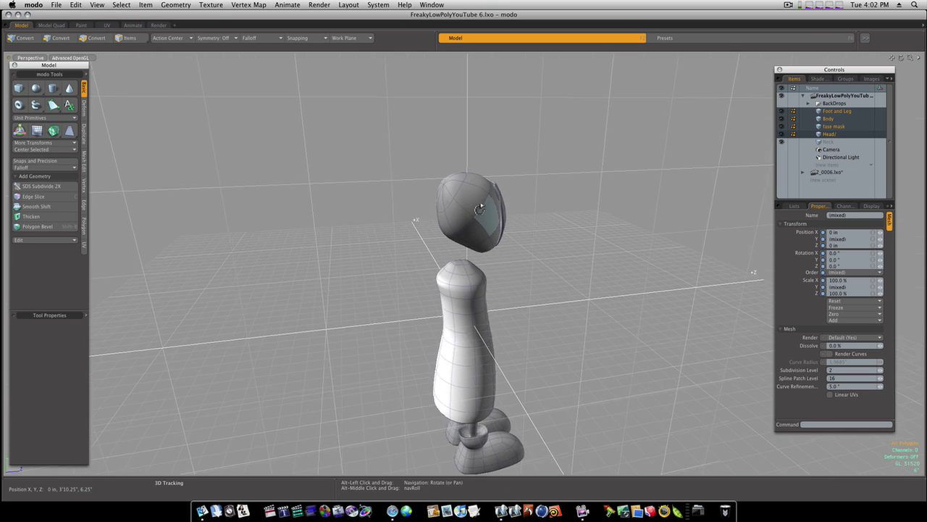
alt+drag(480, 209, 221, 257)
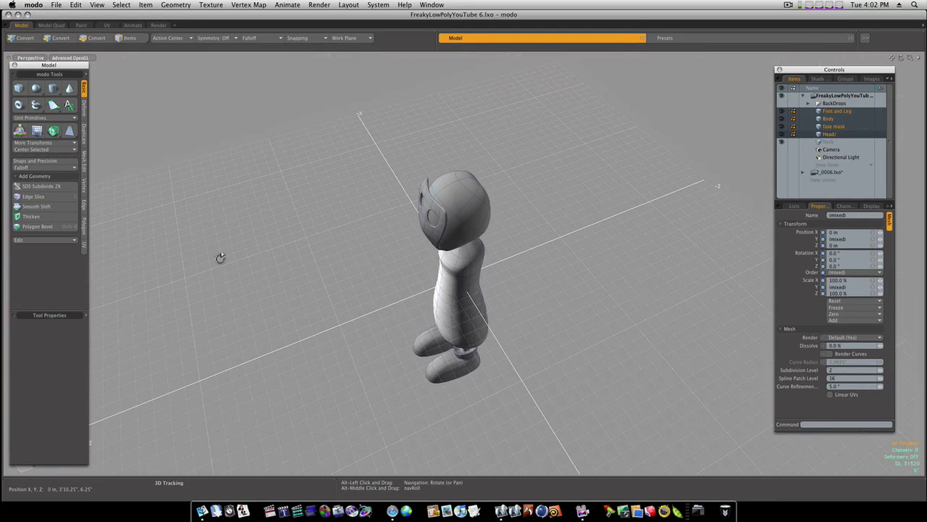
scroll(500, 206, up, 5)
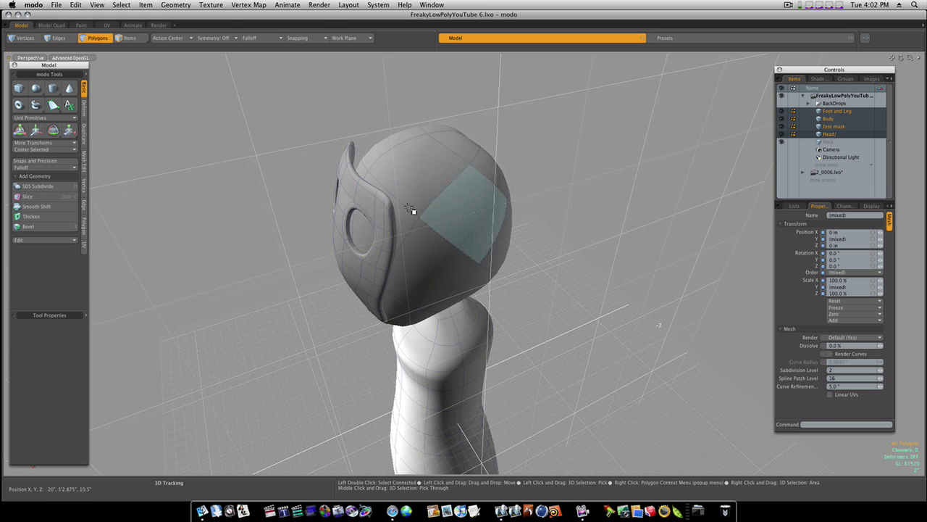
key(2)
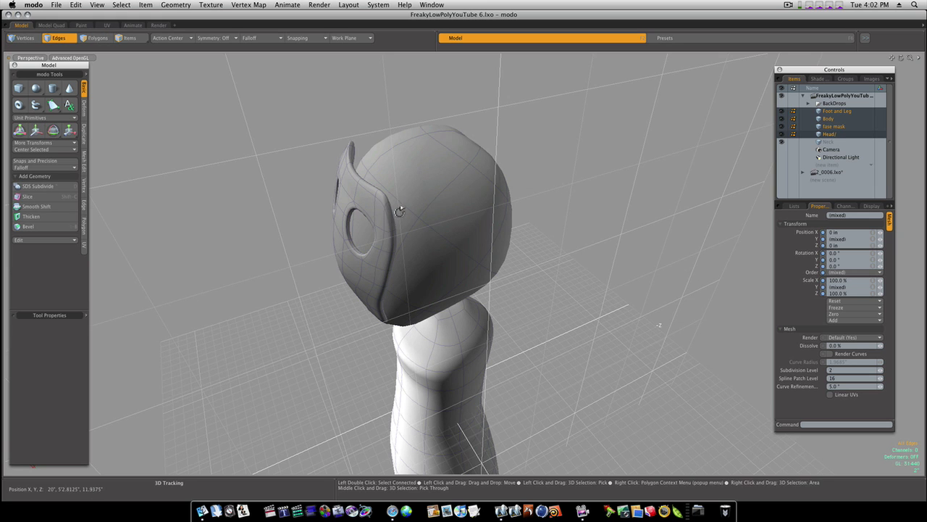
alt+drag(392, 211, 451, 200)
key(3)
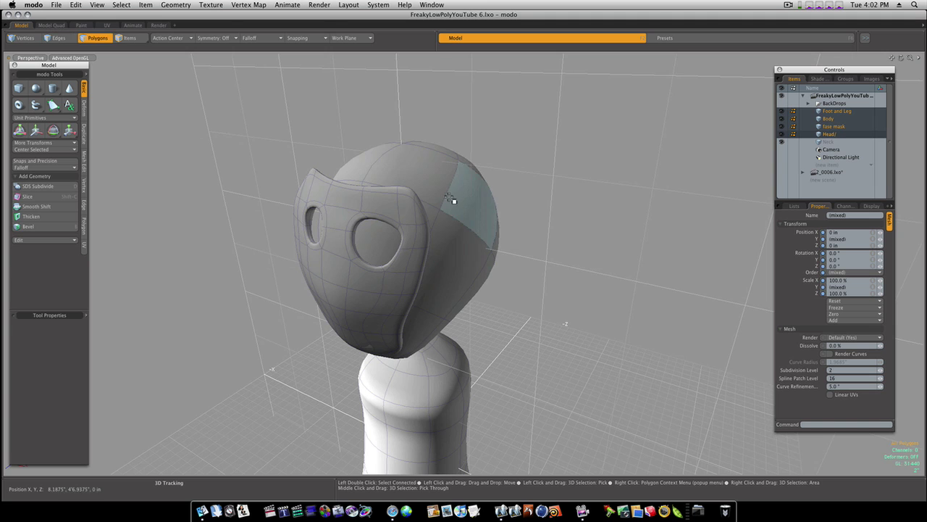
Move the mask's upper corner vertices back about 2.4 in and down about 0.75 in, and adjust the edge vertices just below.
key(1)
right_drag(397, 180, 425, 208)
alt+drag(432, 210, 388, 217)
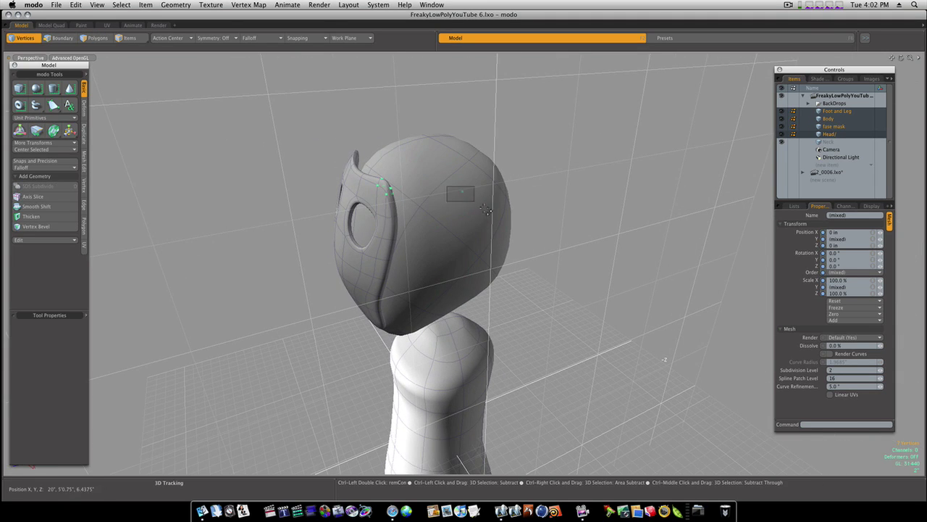
ctrl+drag(486, 209, 491, 214)
key(w)
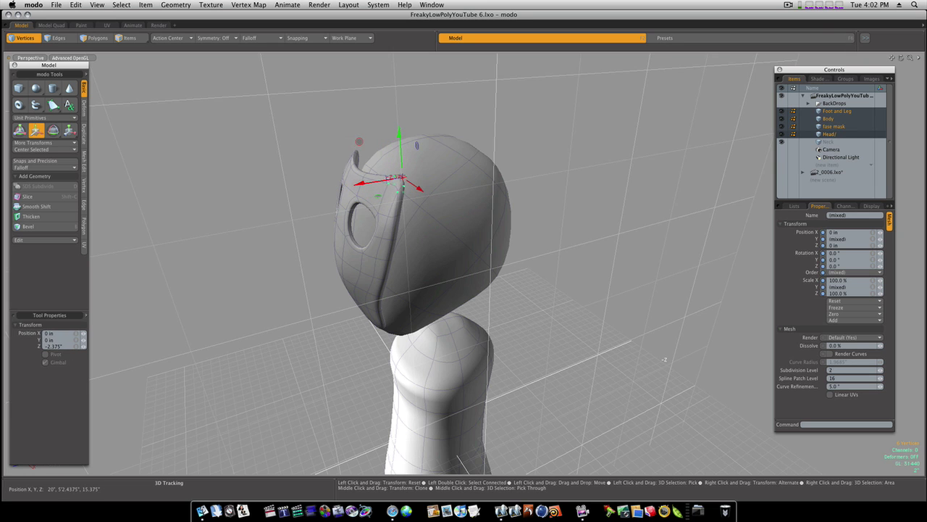
alt+drag(430, 237, 451, 222)
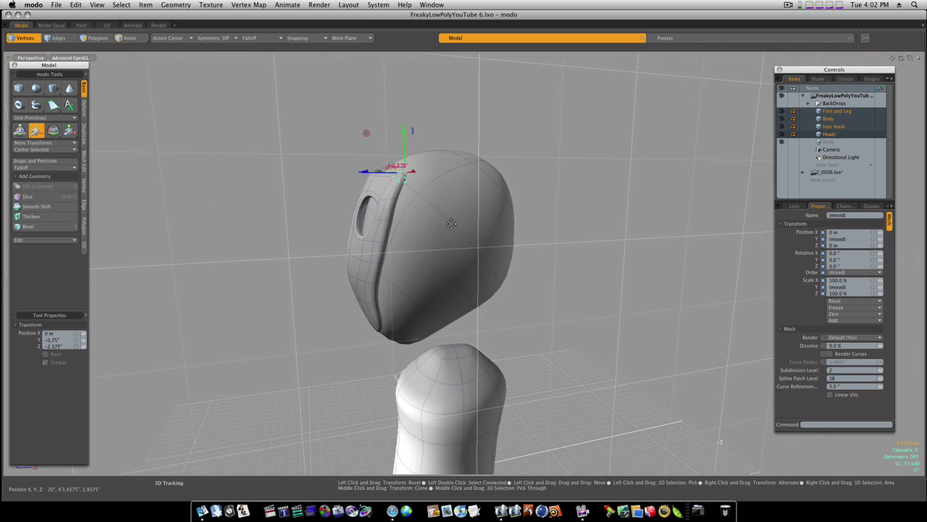
key(q)
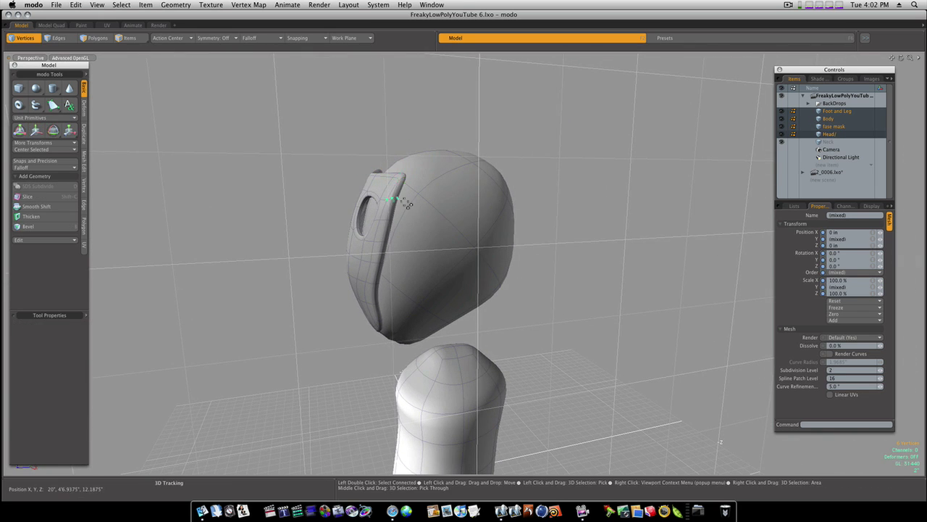
key(w)
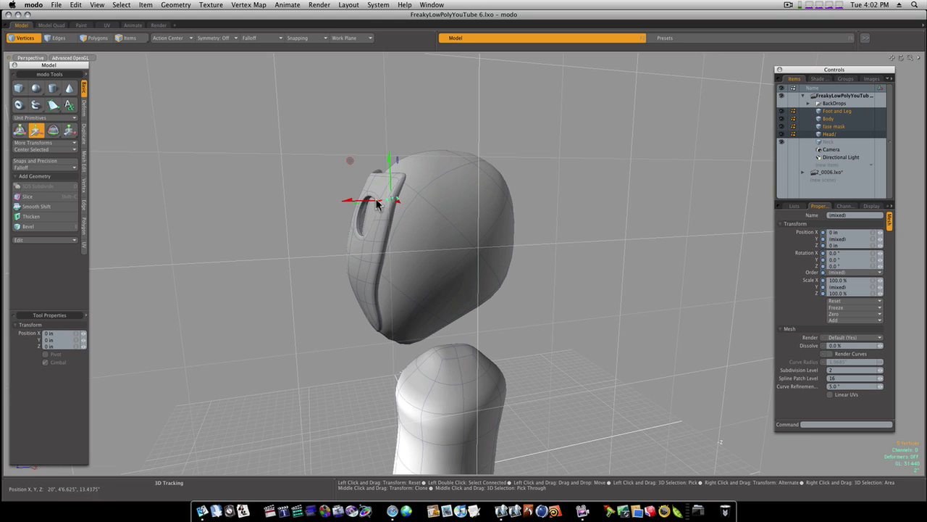
key(q)
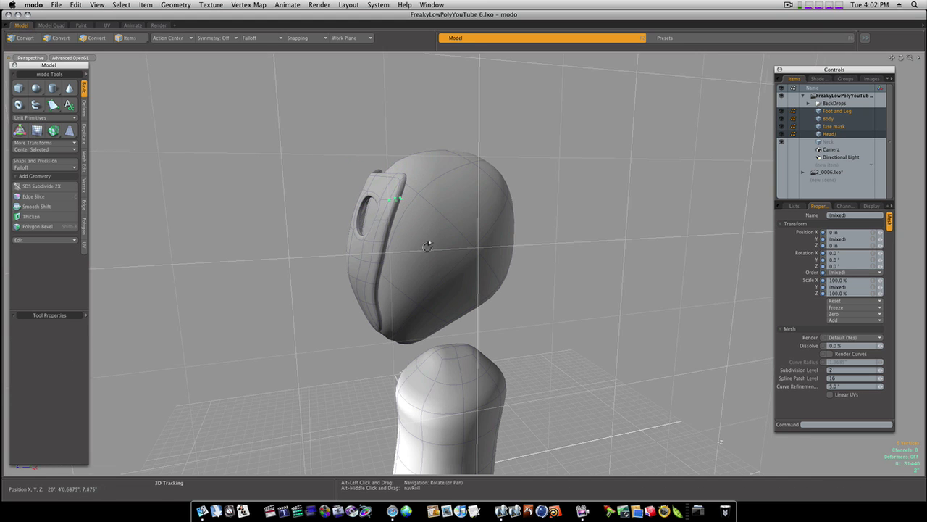
Examine how the face mask's edges and upper corners sit against the head from both sides.
alt+drag(428, 242, 465, 266)
key(2)
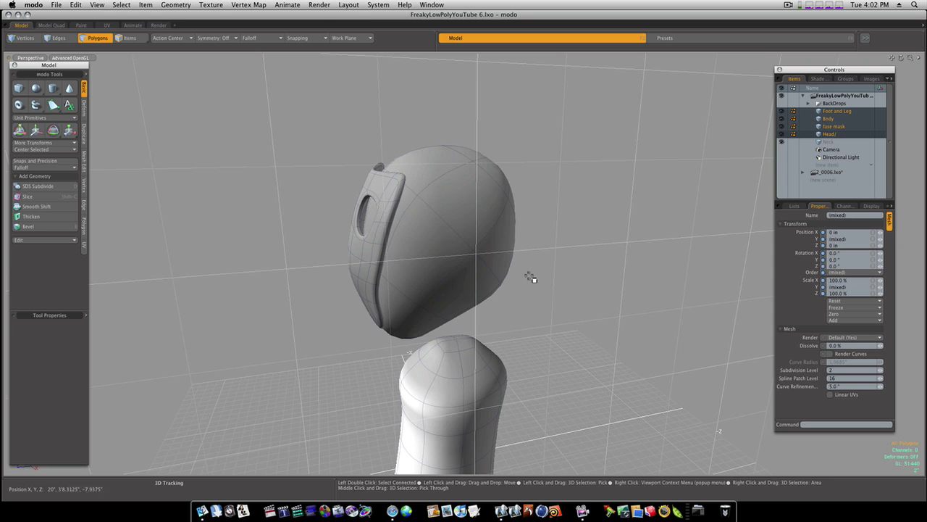
alt+drag(530, 275, 550, 200)
key(3)
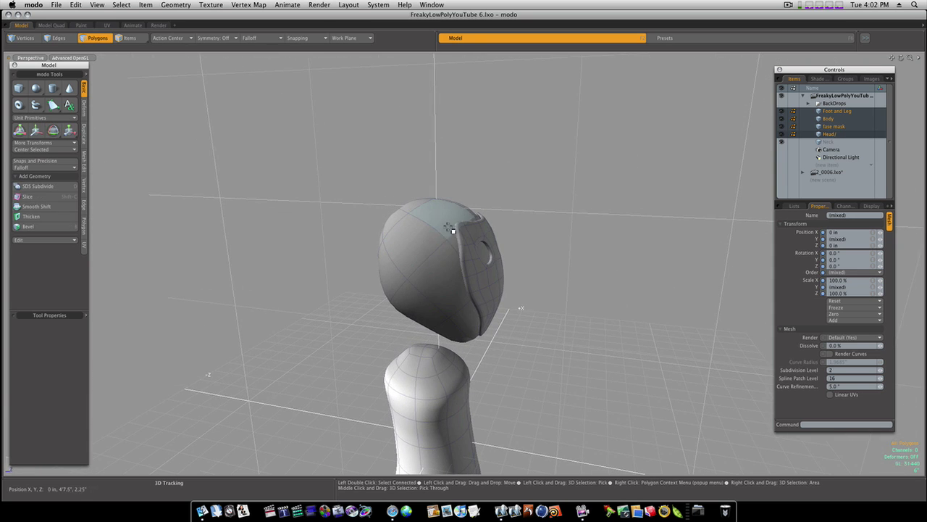
scroll(460, 230, up, 4)
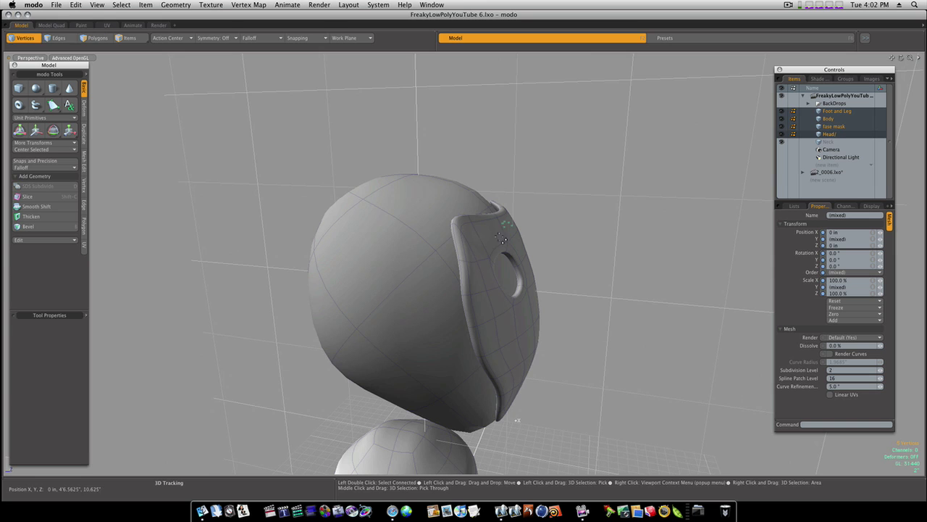
key(2)
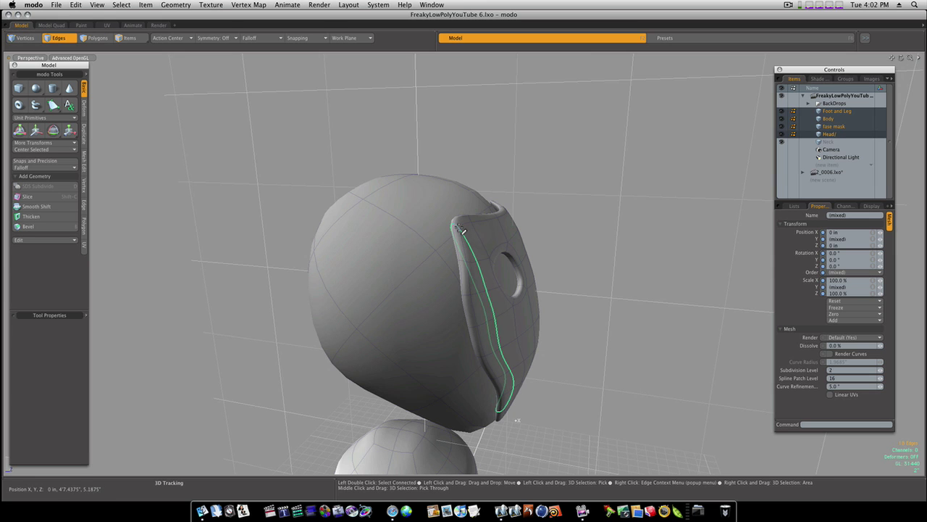
alt+drag(461, 231, 462, 272)
key(space)
key(space)
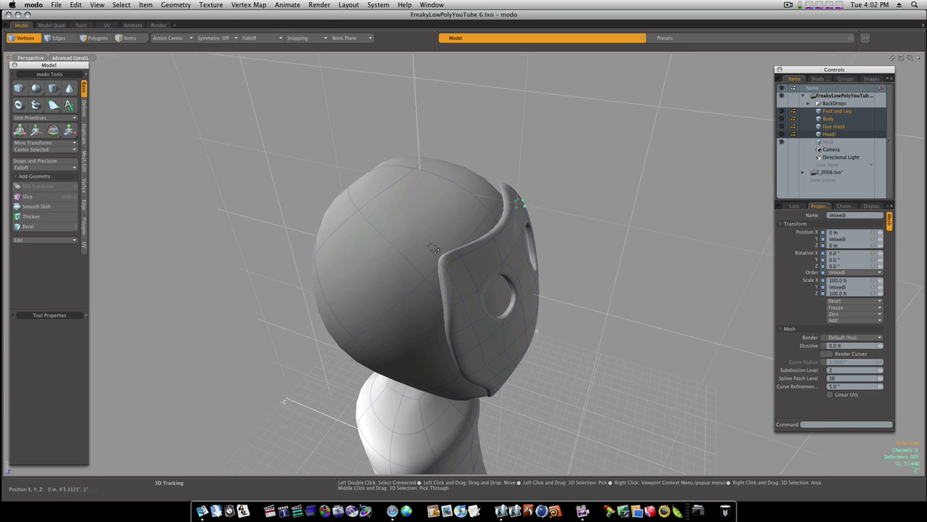
drag(431, 247, 475, 256)
key(w)
drag(464, 221, 516, 251)
key(super+z)
key(super+z)
Select all face mask polygons and move them back about 0.5 in toward the head.
key(space)
key(space)
key(space)
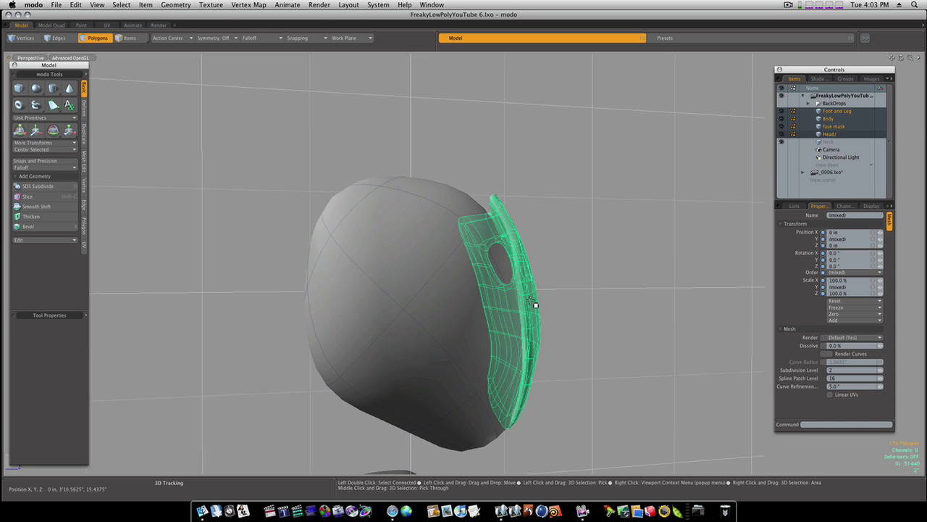
key(w)
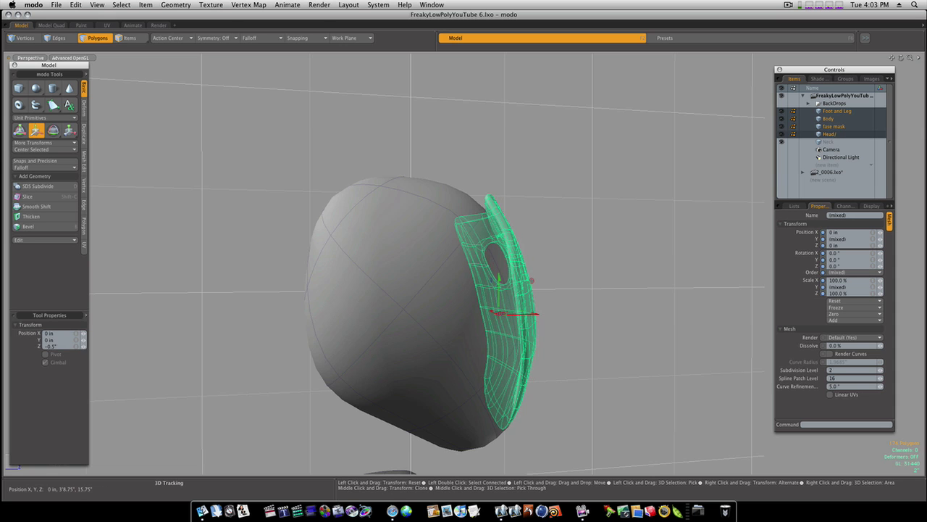
key(space)
Shift the whole face mask slightly forward from the head and clear the polygon selection.
alt+drag(559, 331, 325, 336)
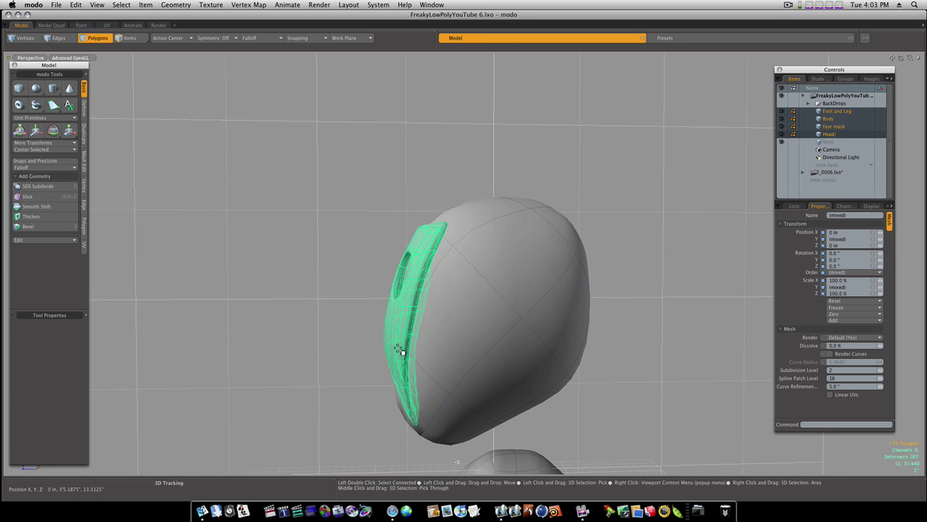
key(w)
drag(395, 323, 391, 322)
key(q)
click(352, 342)
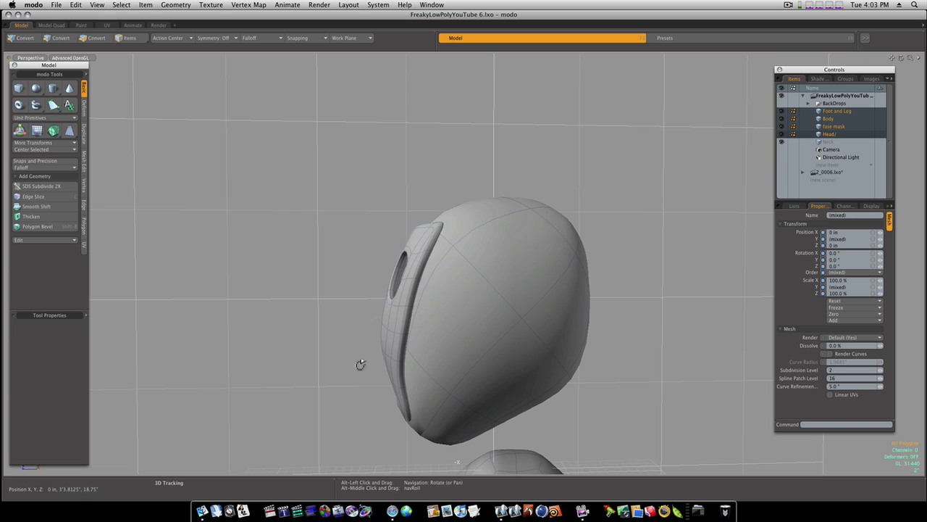
Select the vertices along the mask's chin where the head pokes through and move them forward about 1.06 in.
alt+drag(358, 367, 478, 335)
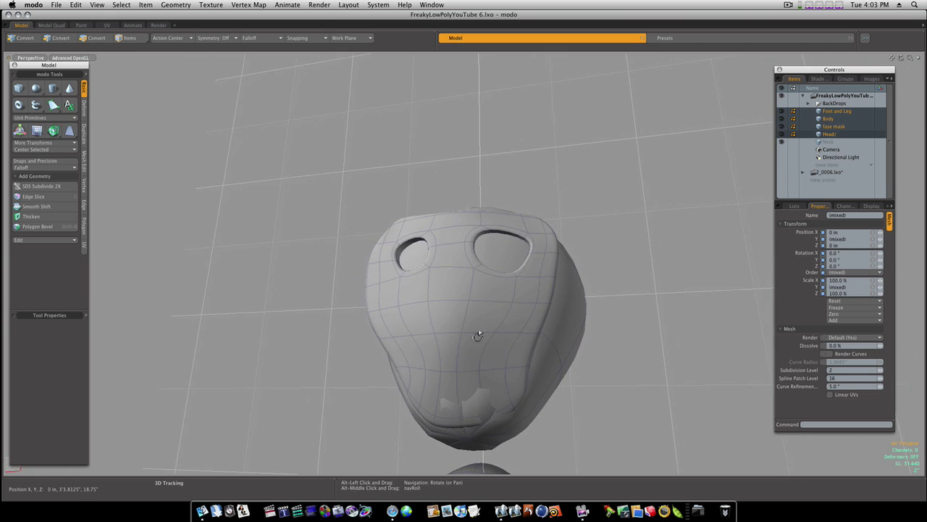
drag(467, 425, 428, 409)
key(2)
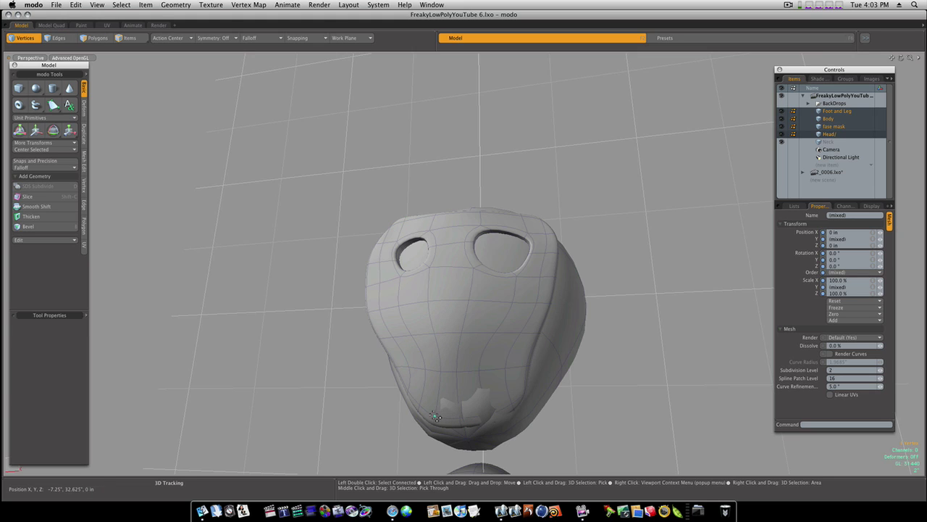
right_drag(473, 420, 509, 421)
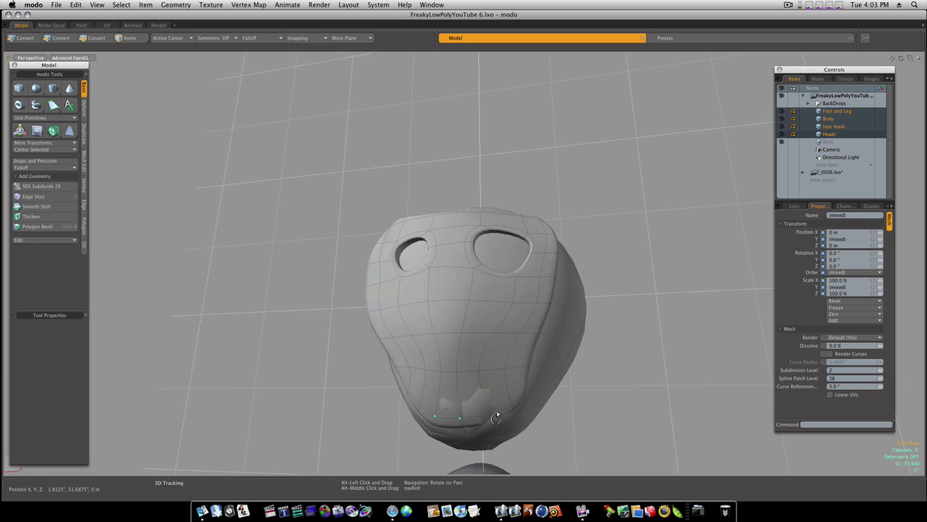
alt+drag(503, 423, 466, 438)
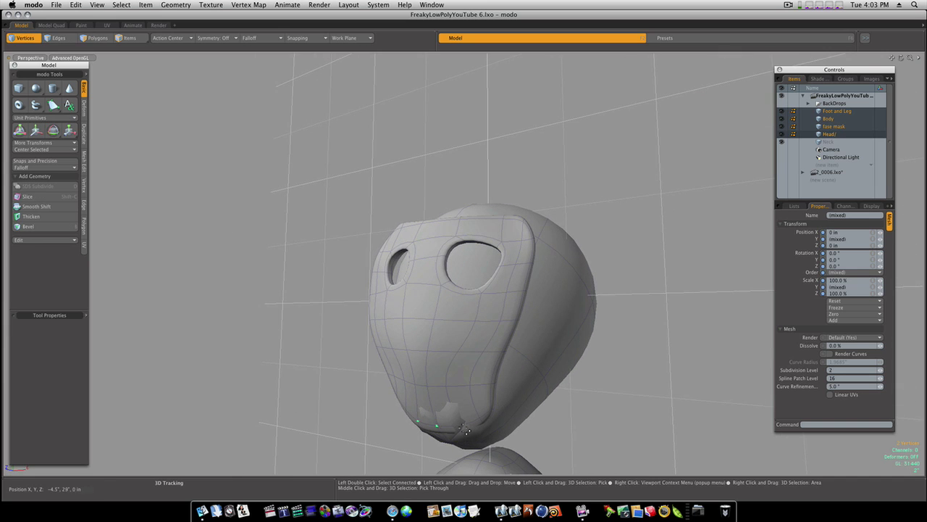
key(shift)
alt+drag(490, 455, 438, 425)
key(w)
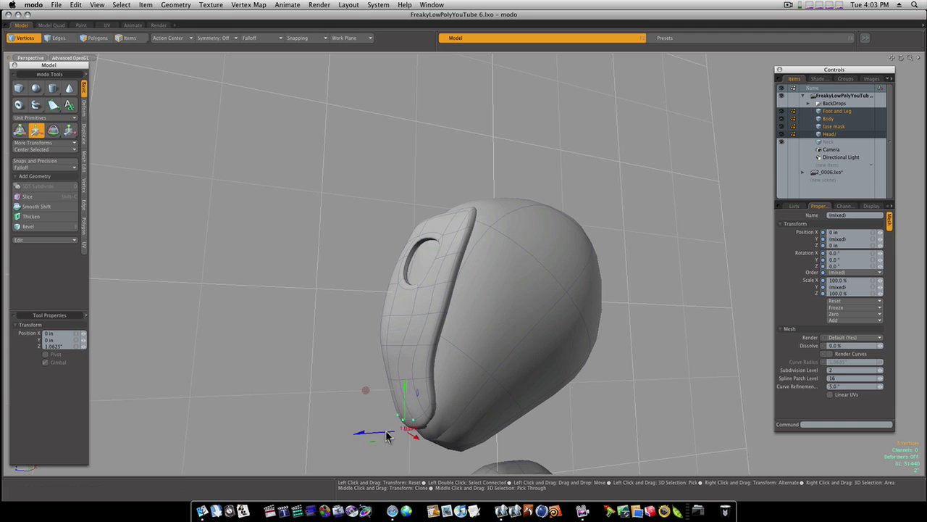
key(space)
In the Neck mesh, create an 8-sided, 2-segment Y-axis cylinder with about 2.375 in radius, centred over the body's top at about Z -2.69 in.
alt+drag(594, 439, 455, 279)
key(2)
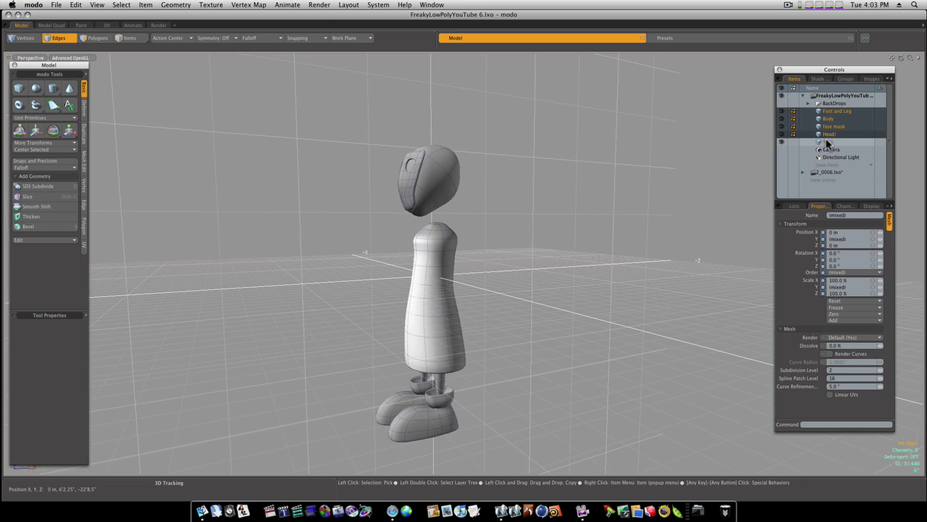
ctrl+alt+drag(416, 149, 445, 239)
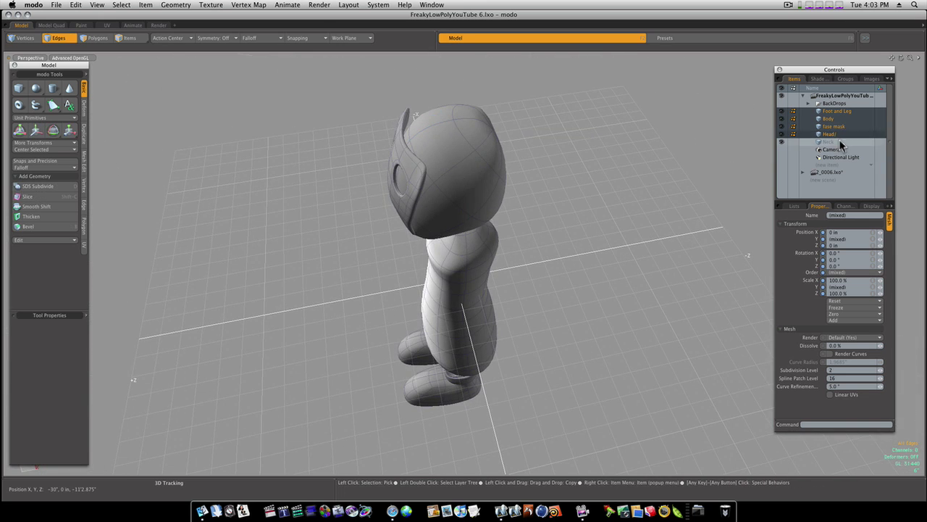
click(839, 142)
alt+drag(588, 166, 570, 210)
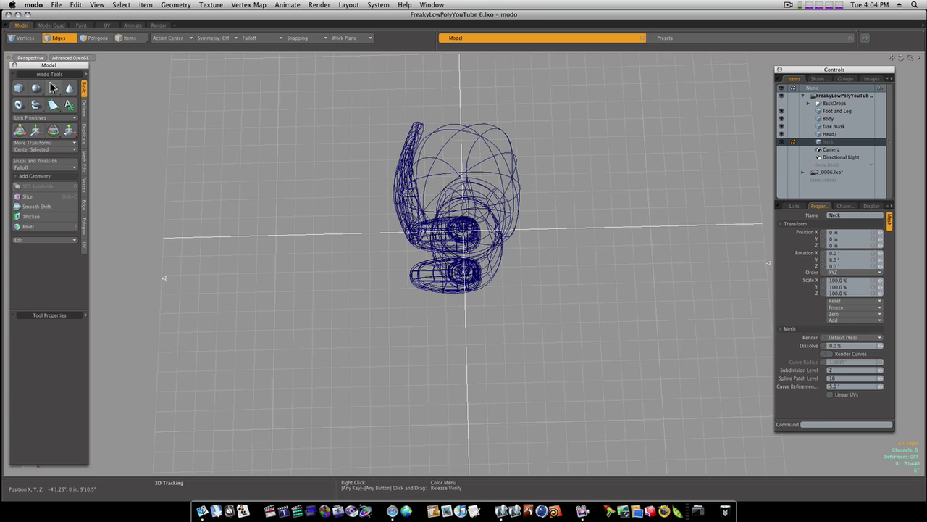
click(55, 90)
alt+drag(468, 297, 507, 290)
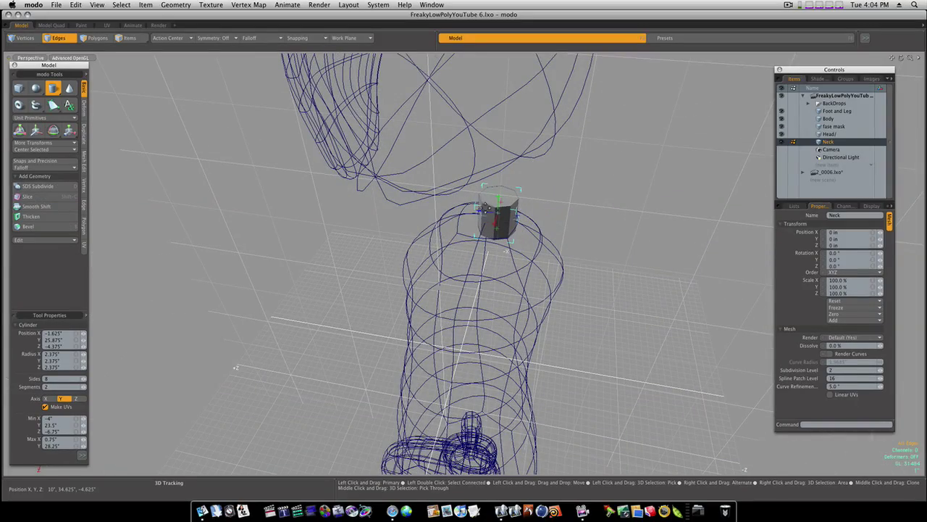
drag(485, 215, 254, 198)
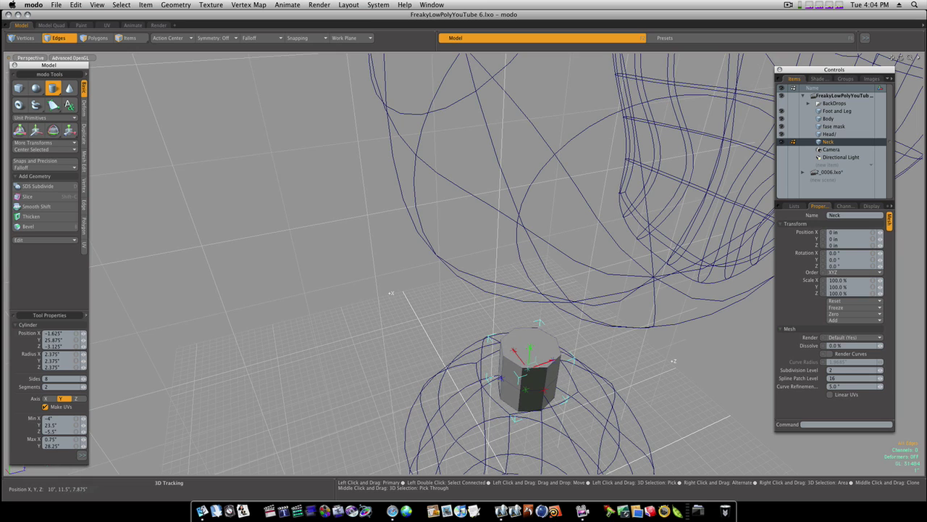
alt+drag(539, 341, 526, 327)
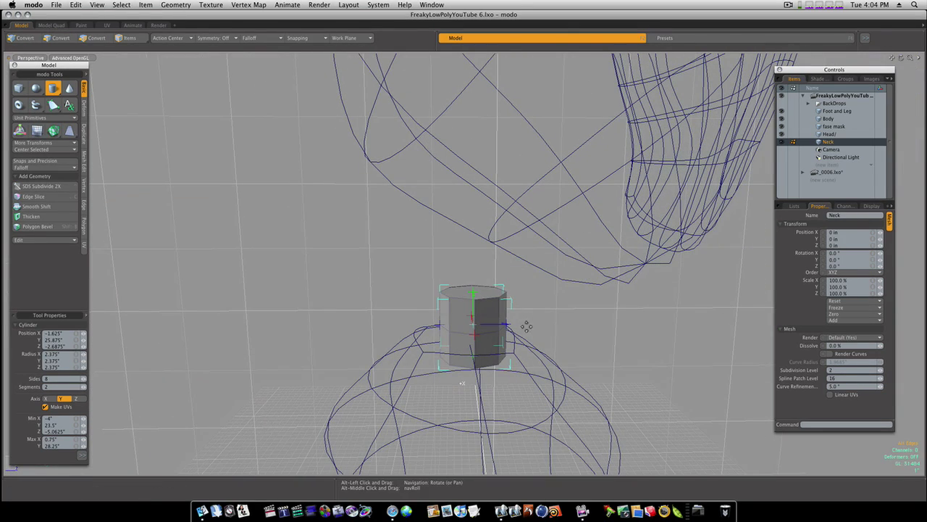
Stretch the neck cylinder's top up into the head to about Y 3'1.5" and extend its base slightly deeper into the body.
drag(476, 295, 478, 270)
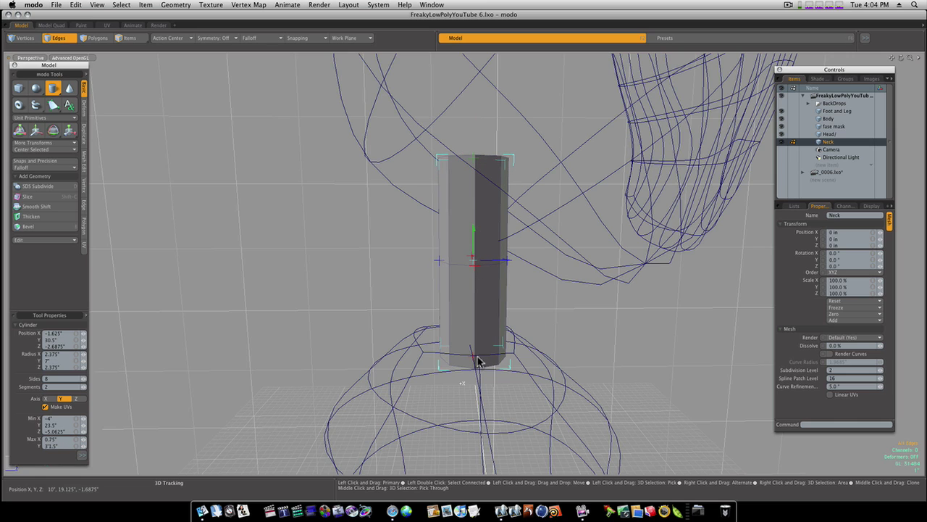
drag(477, 360, 478, 374)
key(space)
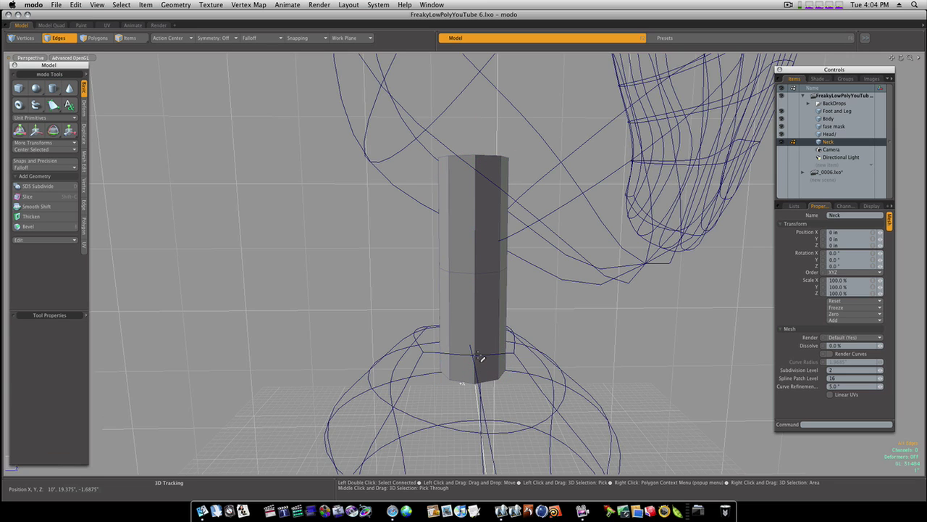
Convert the neck cylinder to a subdivision surface and bevel its top and bottom end polygons with zero shift and inset to sharpen the ends.
key(Tab)
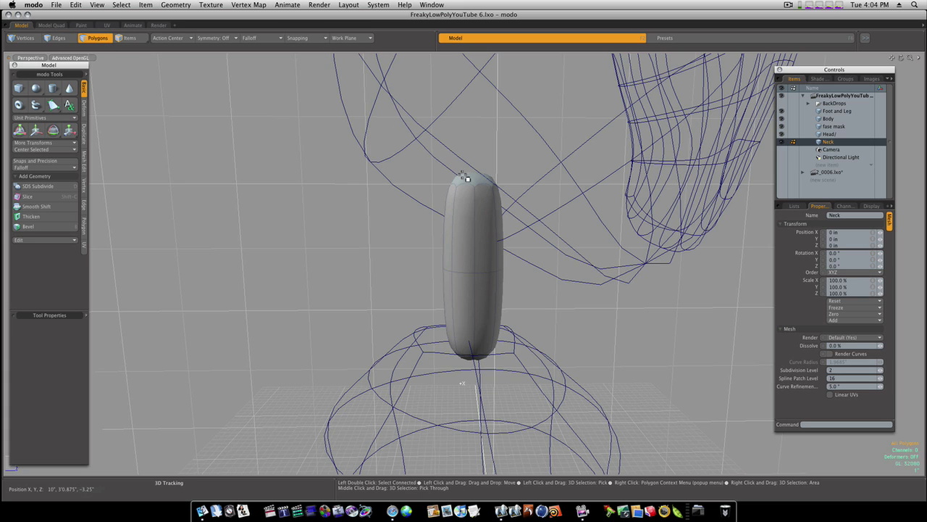
key(b)
click(418, 174)
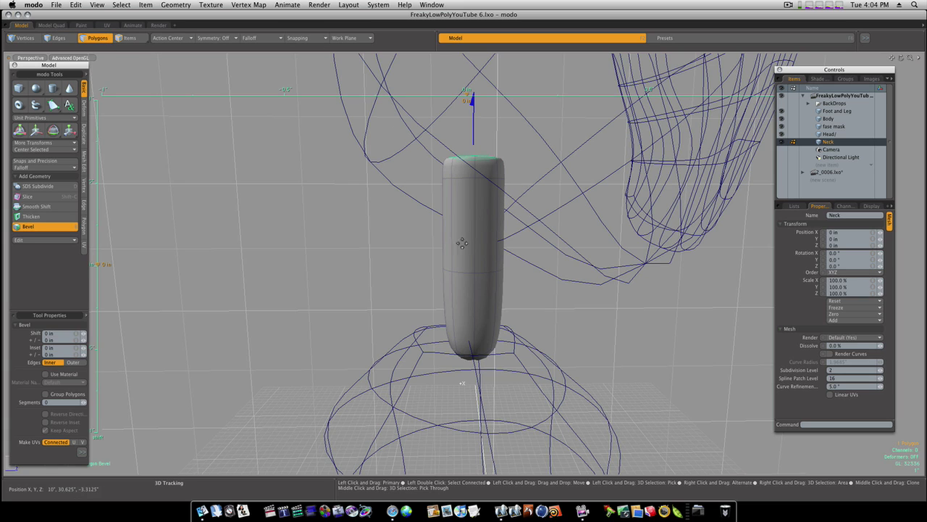
key(space)
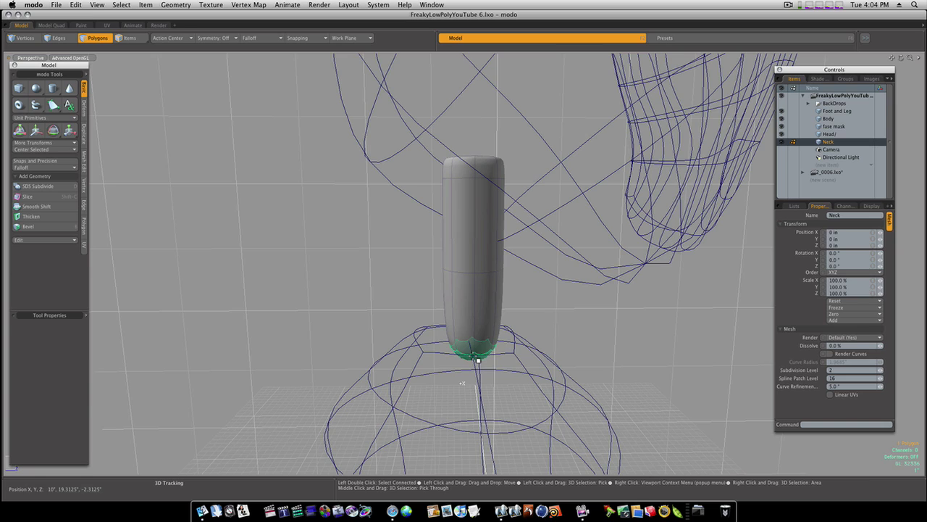
key(b)
key(space)
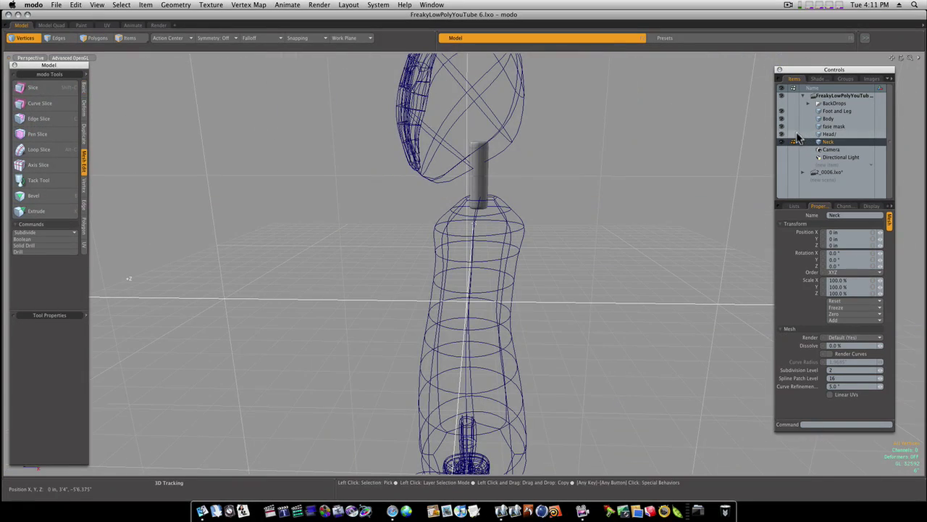
Hide the face mask, Body, and Foot and Leg meshes so only the head and neck are displayed.
click(782, 126)
click(782, 119)
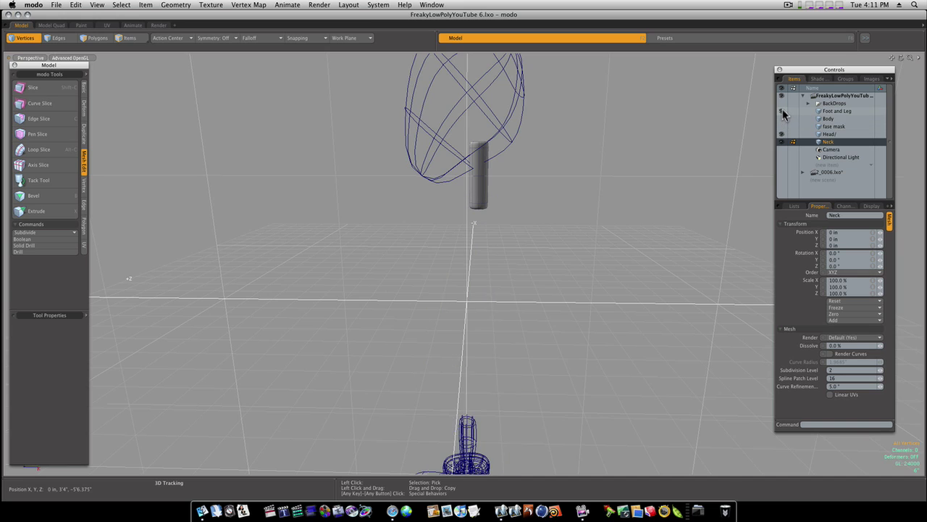
click(782, 111)
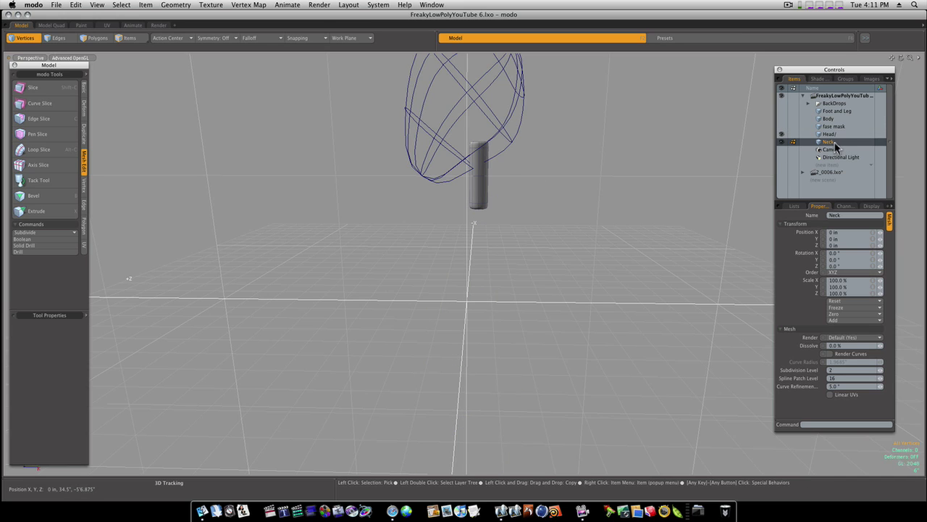
Check the Boolean options with the Neck and with the Head mesh active, and compare the head with and without subdivision smoothing.
click(66, 238)
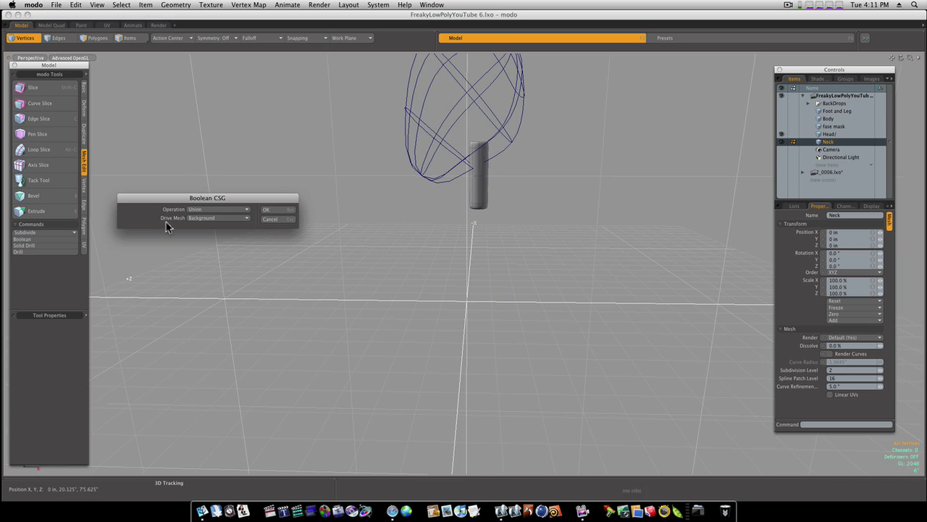
click(270, 219)
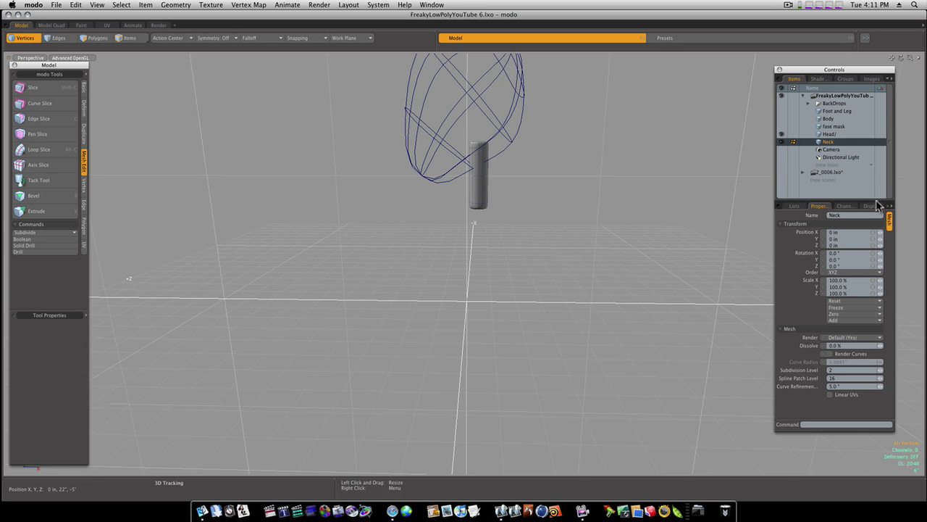
click(830, 134)
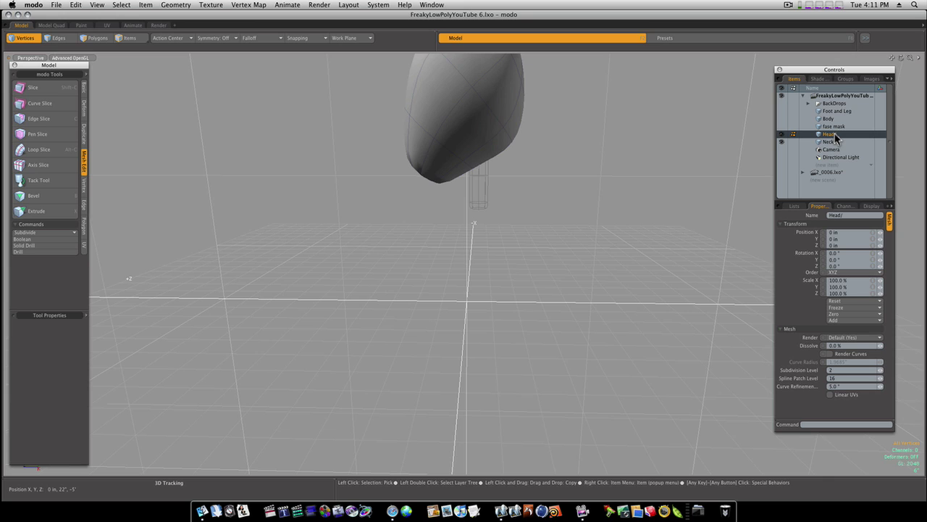
click(70, 240)
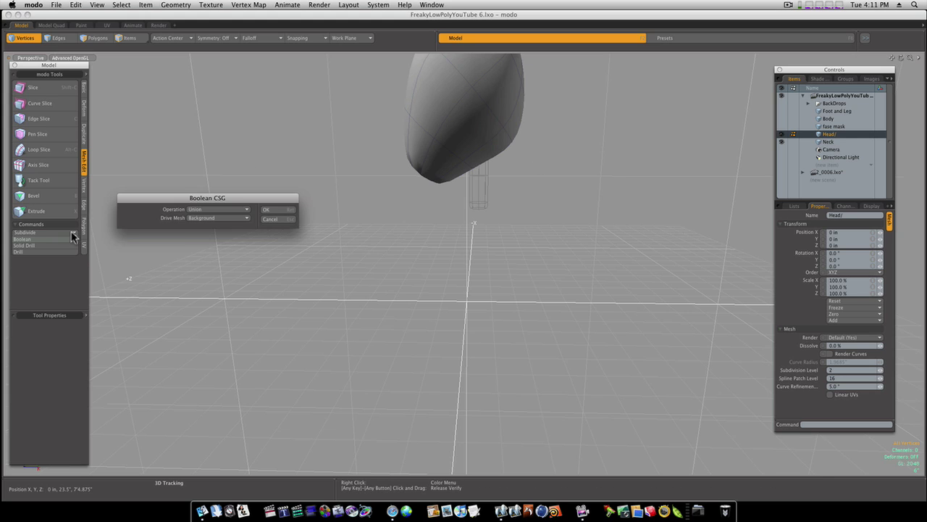
click(282, 226)
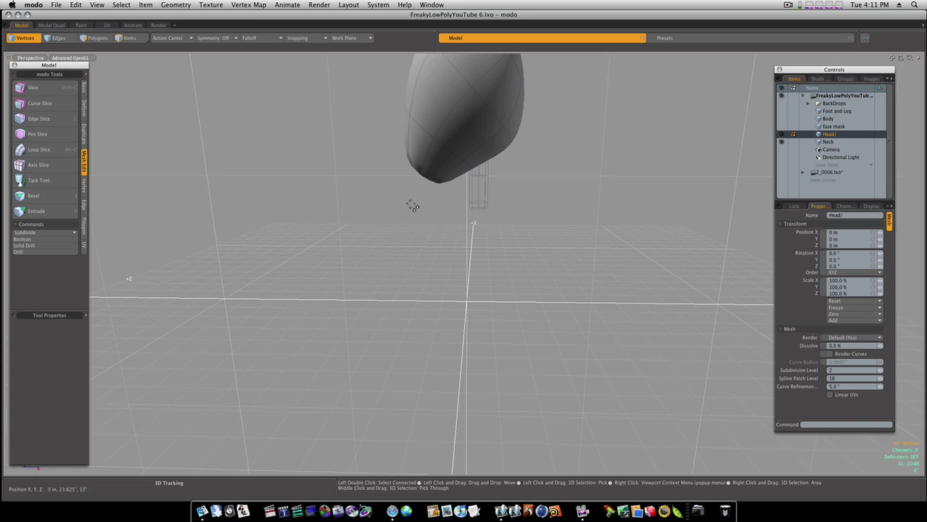
key(Tab)
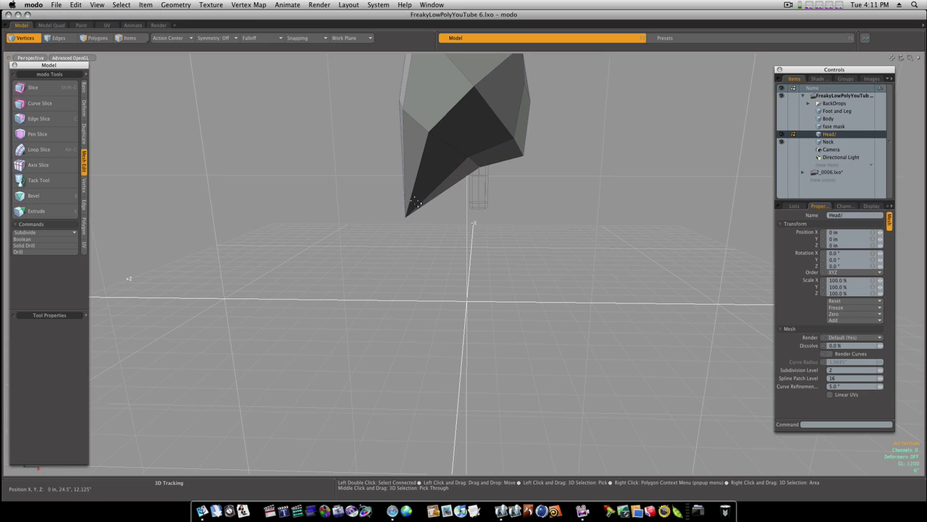
key(Tab)
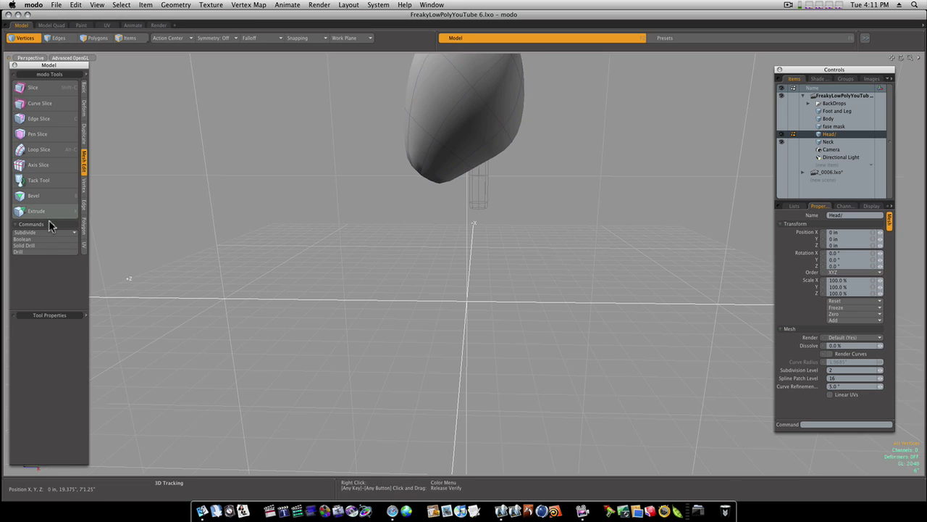
Switch the Head and Neck meshes to unsmoothed polygons and run a Boolean on the head to join it with the neck.
shift+click(826, 142)
key(Tab)
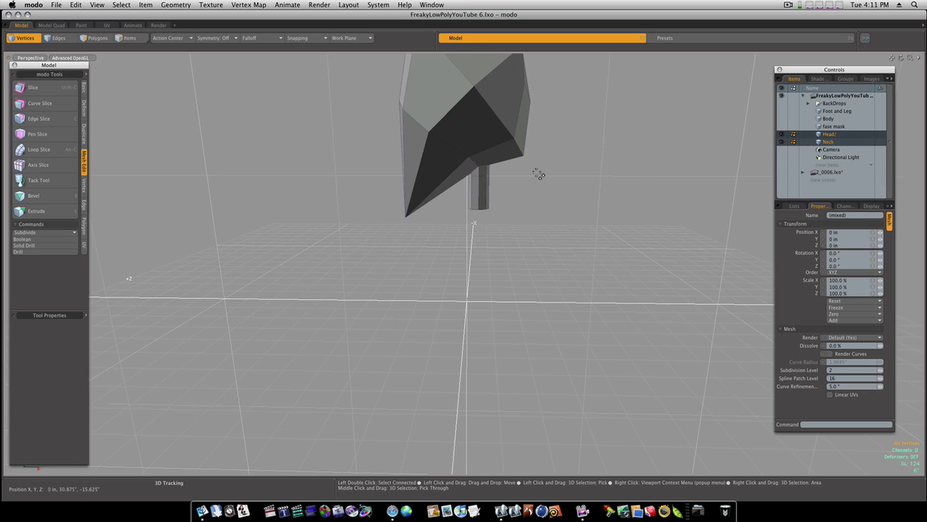
key(2)
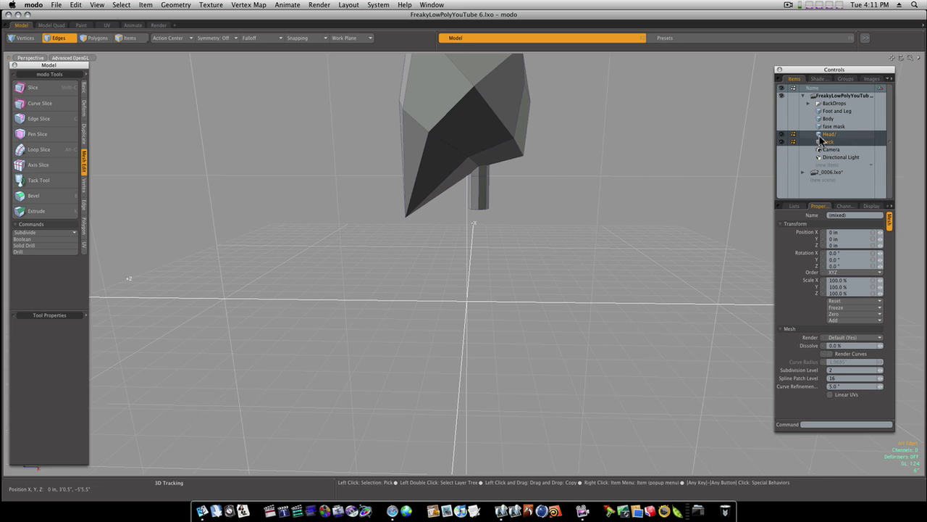
click(822, 135)
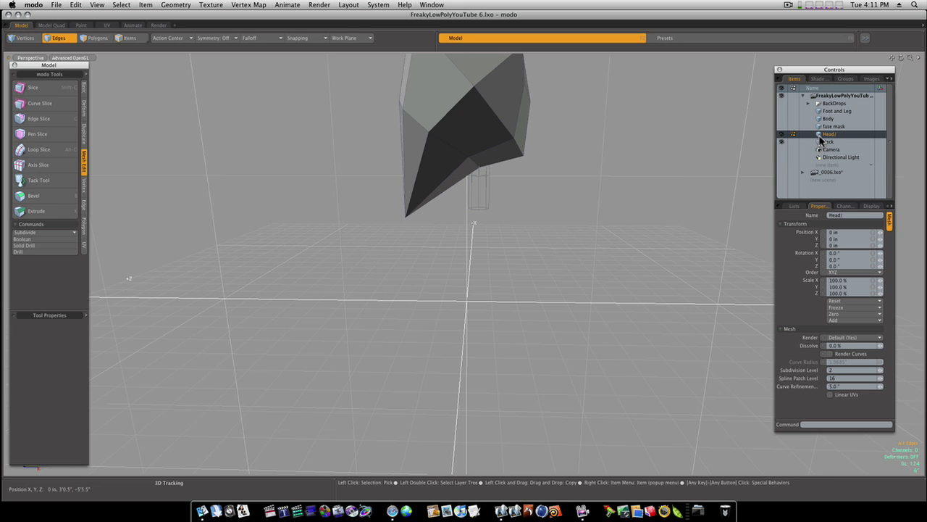
click(56, 239)
click(281, 210)
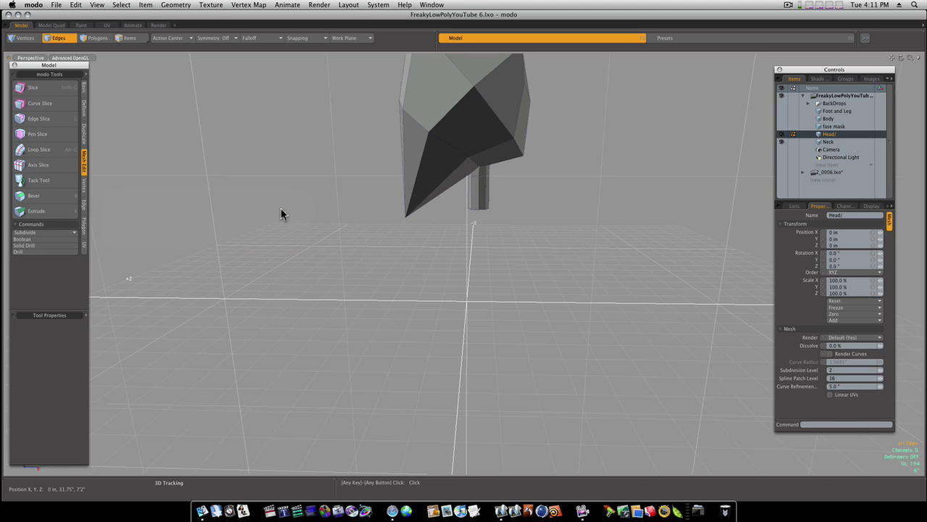
Join the nearly coincident vertices along the first side of the seam where the neck meets the head.
ctrl+alt+drag(486, 151, 457, 177)
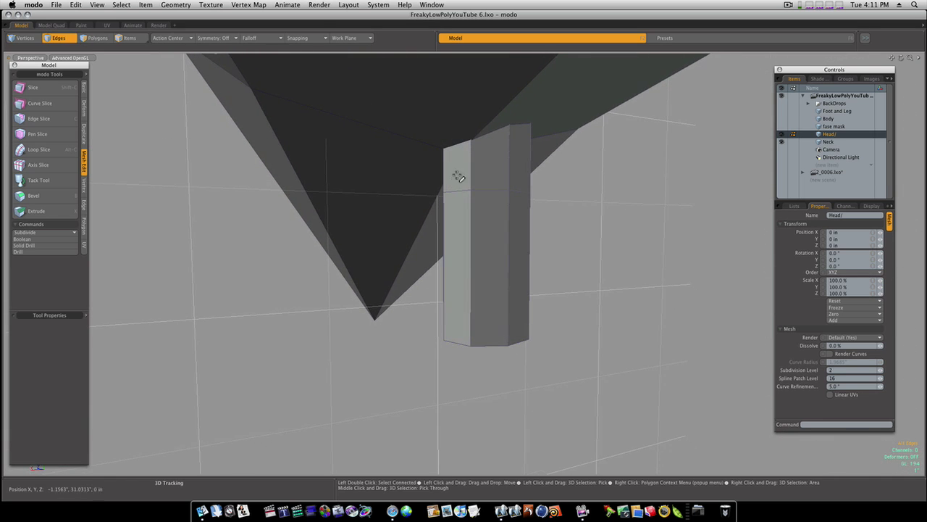
key(space)
key(space)
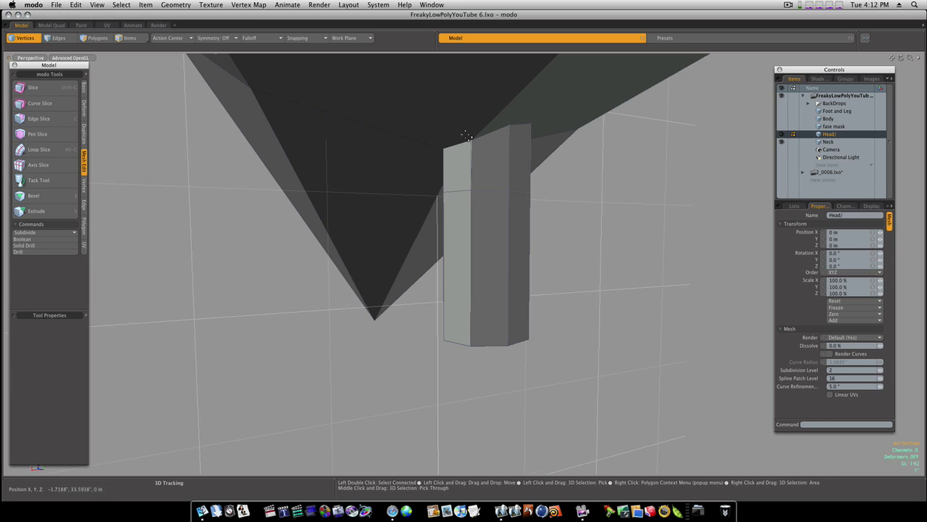
click(476, 146)
mouse_move(474, 147)
ctrl+alt+mouse_down()
mouse_move(536, 159)
mouse_move(515, 169)
mouse_move(530, 176)
mouse_move(524, 162)
mouse_move(484, 150)
ctrl+alt+mouse_up()
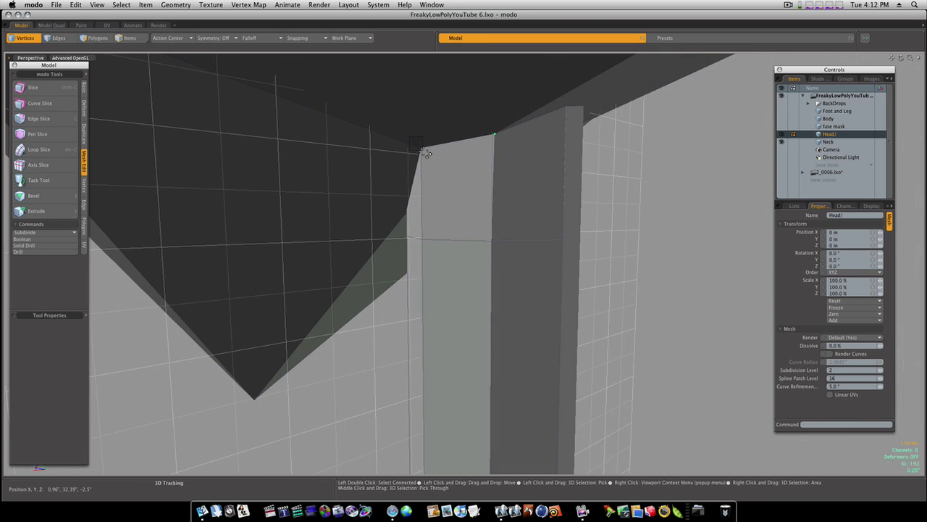
key(alt)
alt+drag(490, 182, 430, 193)
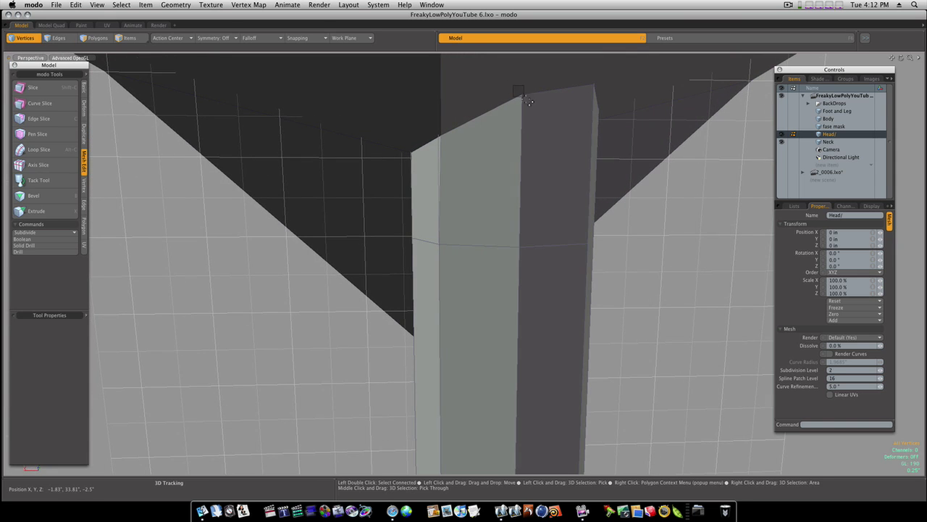
alt+drag(532, 112, 541, 94)
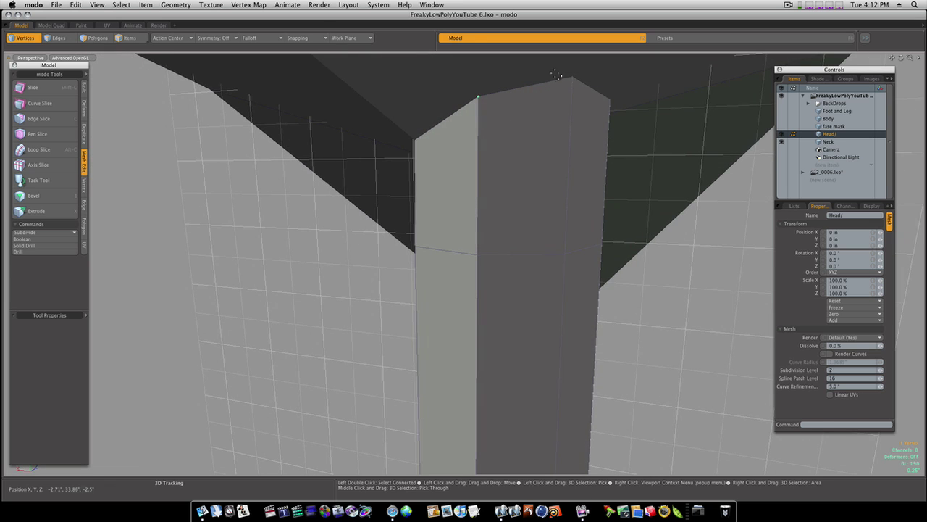
Join the remaining nearly coincident vertices around the other sides of the neck-to-head seam.
right_drag(588, 106, 587, 108)
alt+drag(581, 110, 481, 109)
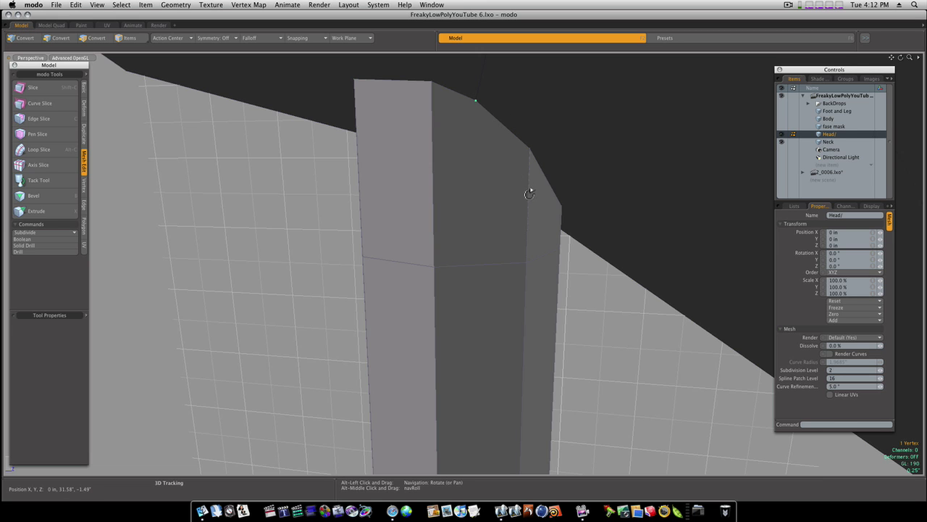
alt+drag(528, 190, 462, 160)
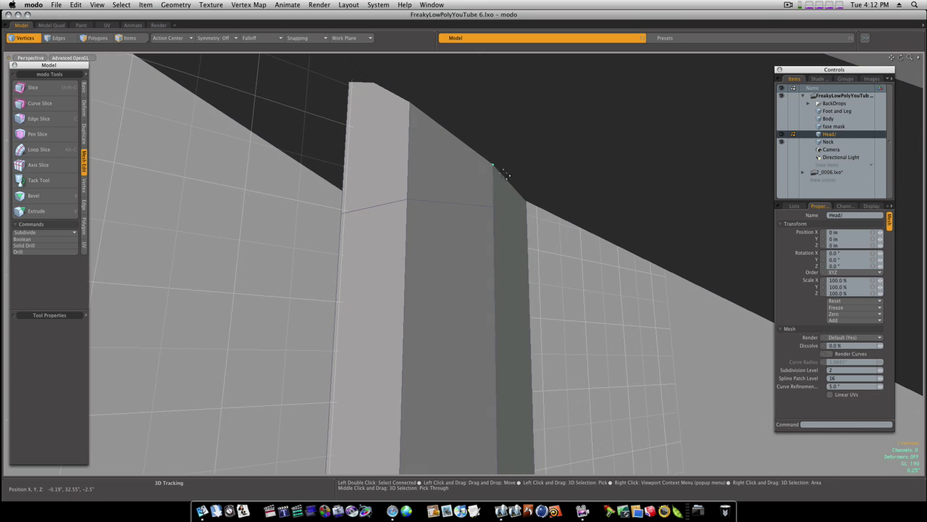
alt+drag(519, 179, 468, 178)
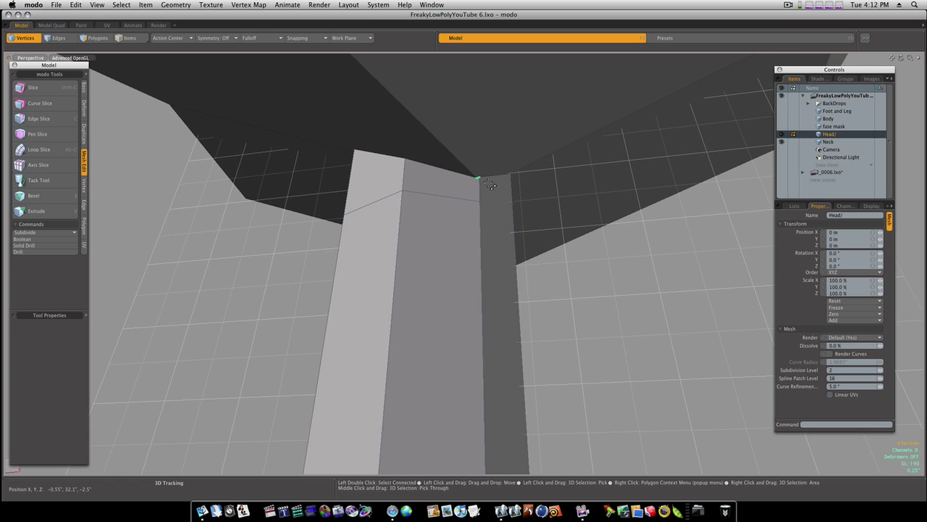
alt+drag(553, 200, 476, 139)
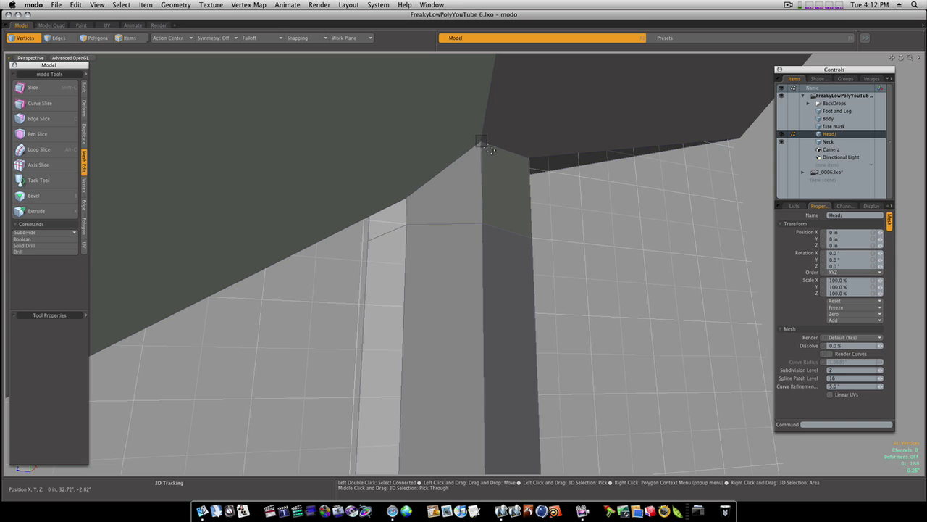
key(ctrl+j)
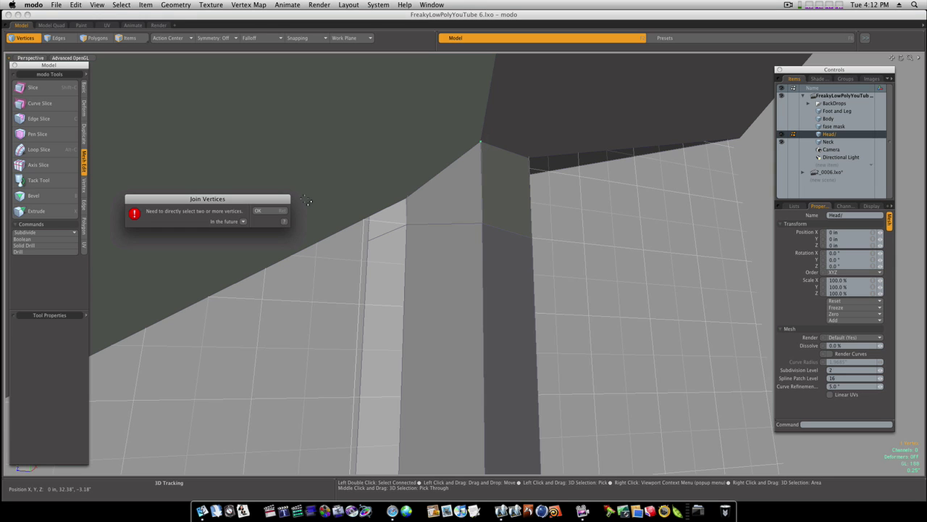
click(287, 210)
alt+drag(302, 205, 611, 128)
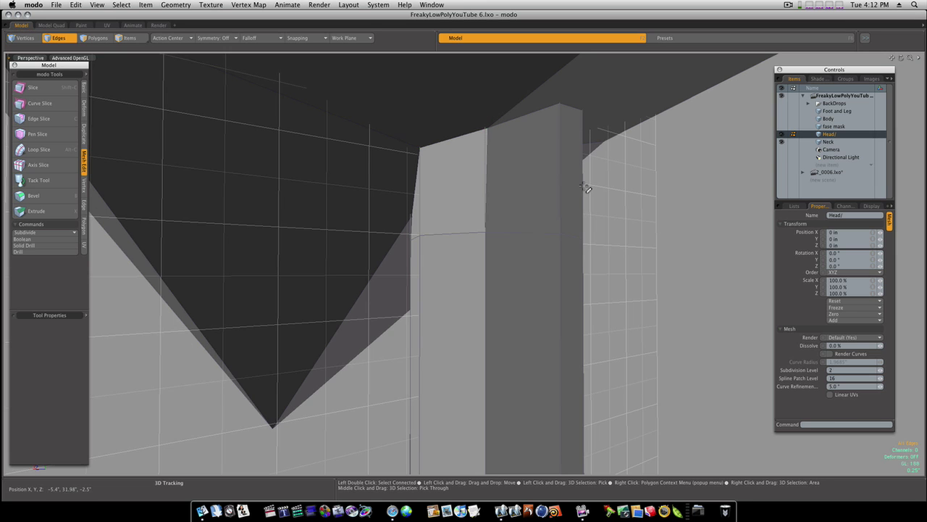
Convert the joined head and neck back to a subdivision surface and edge-slice from the neck seam up across the head's underside.
key(Tab)
alt+drag(644, 195, 451, 190)
alt+drag(541, 211, 587, 225)
ctrl+alt+drag(526, 209, 563, 217)
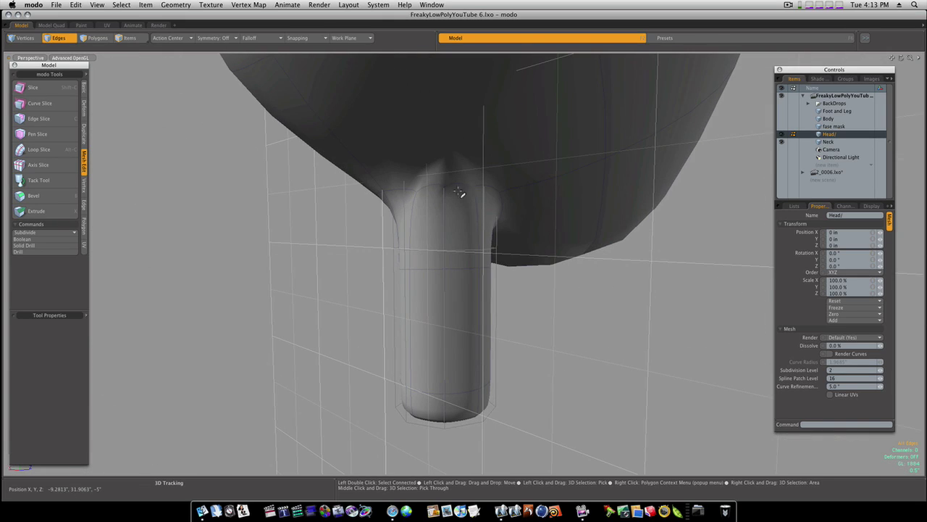
key(c)
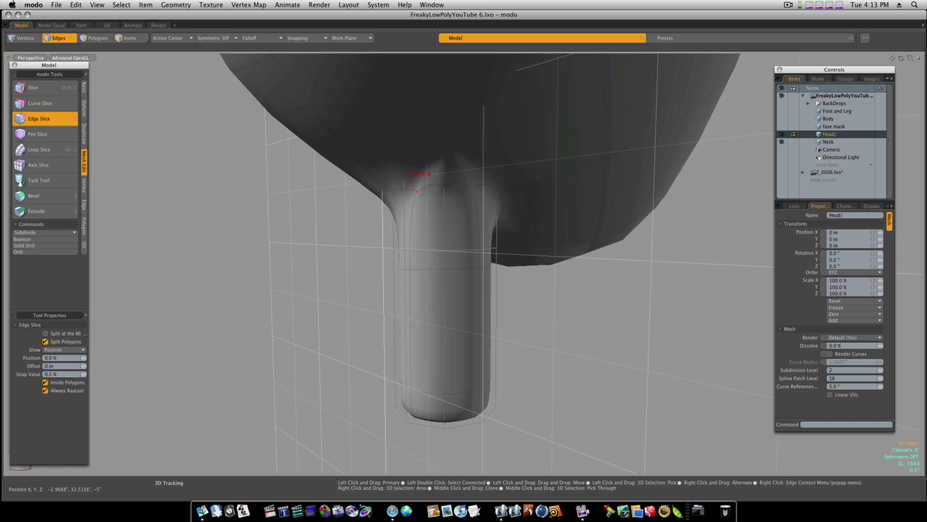
ctrl+alt+drag(503, 186, 480, 201)
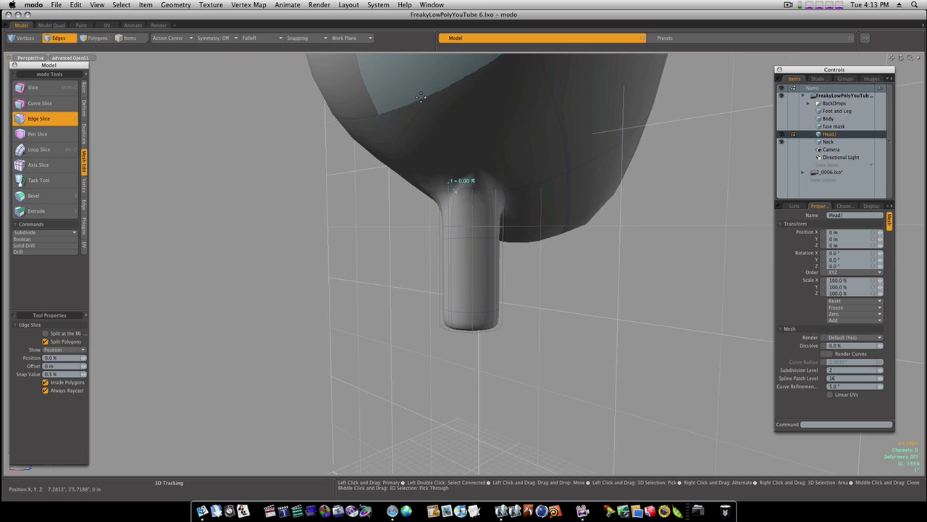
key(space)
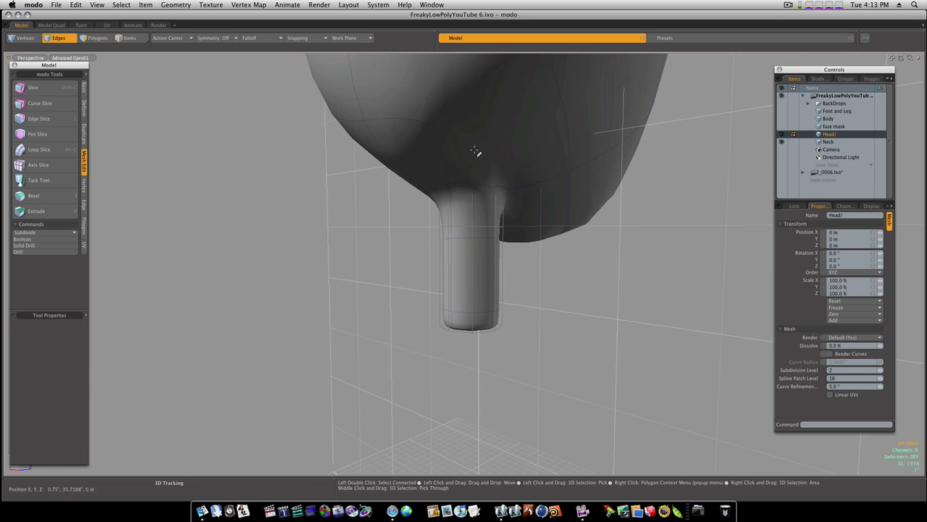
Cut a second edge slice from the top of the neck seam up to the head edge above it.
key(c)
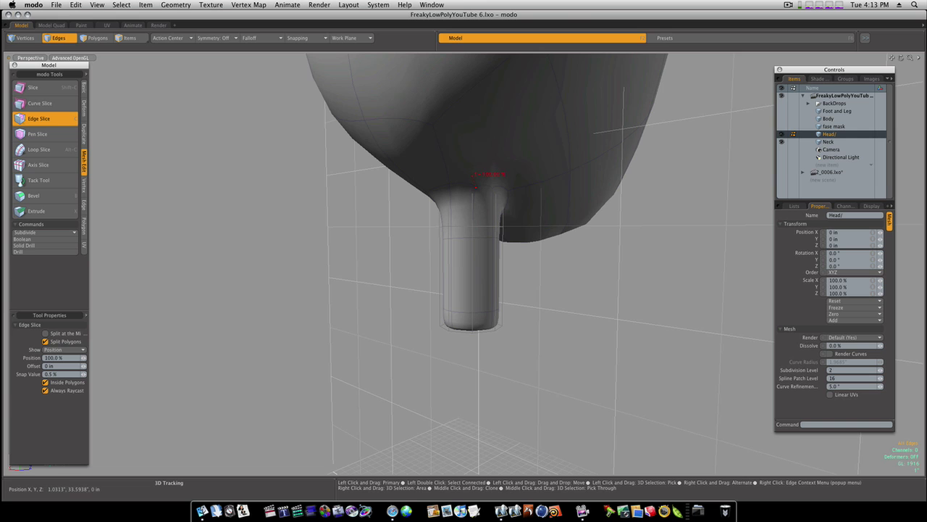
click(475, 183)
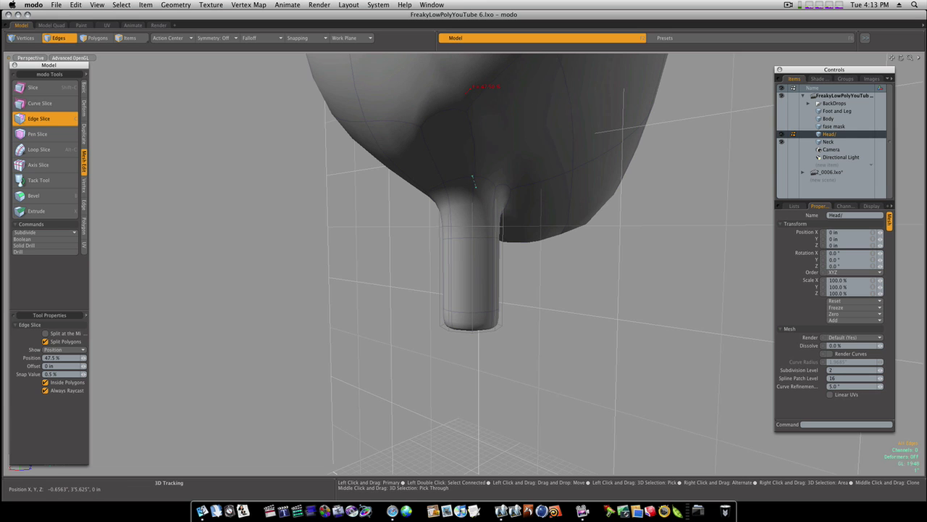
click(475, 87)
key(q)
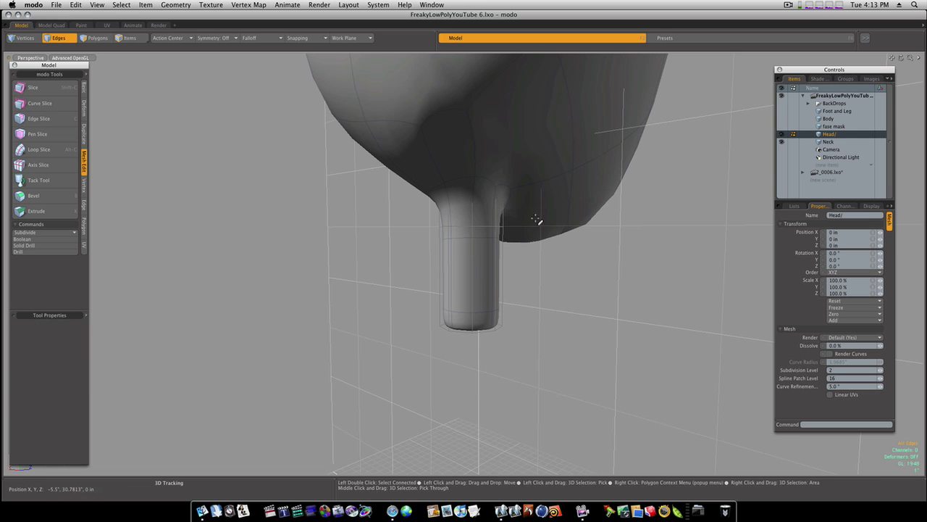
Cut another edge slice from the seam up into the head on a different side of the neck.
alt+drag(538, 217, 558, 207)
alt+drag(441, 207, 412, 200)
key(c)
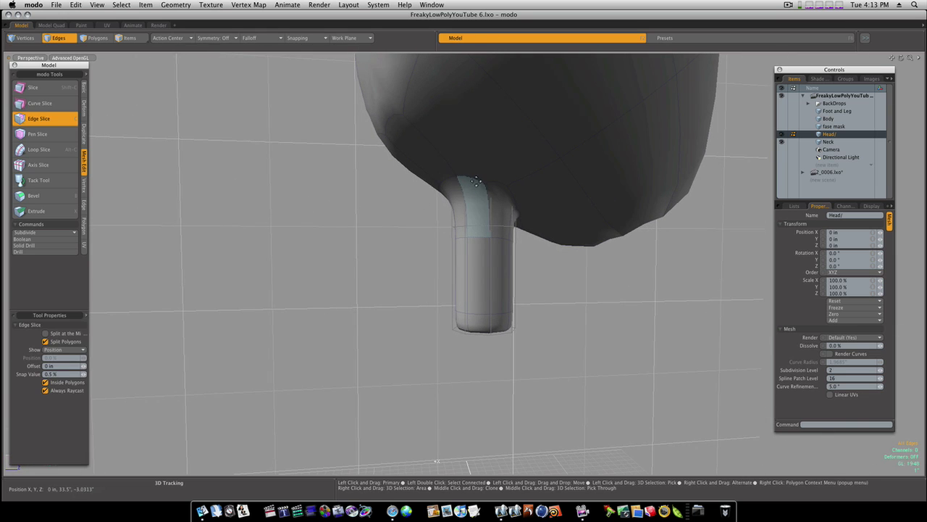
click(486, 182)
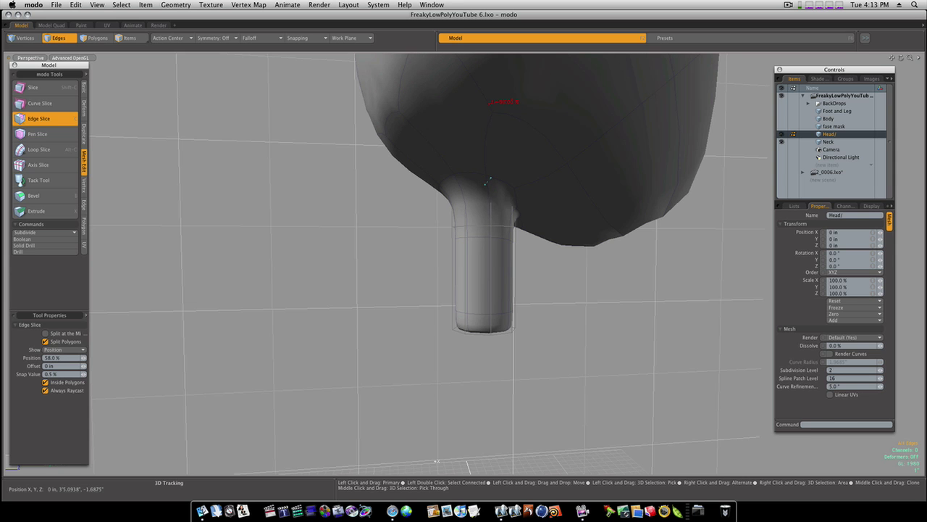
ctrl+alt+drag(544, 249, 507, 268)
key(space)
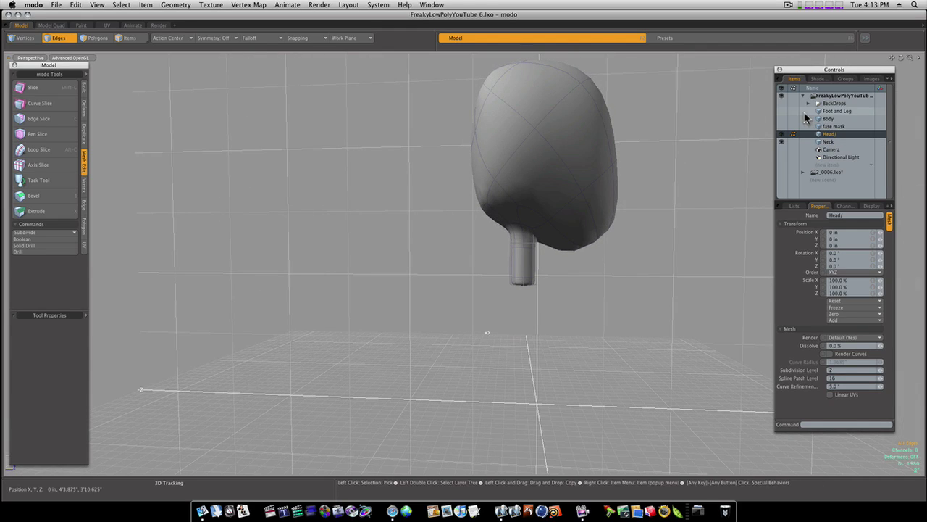
Show the Foot and Leg, Body and face mask meshes again and delete the separate Neck mesh.
click(780, 119)
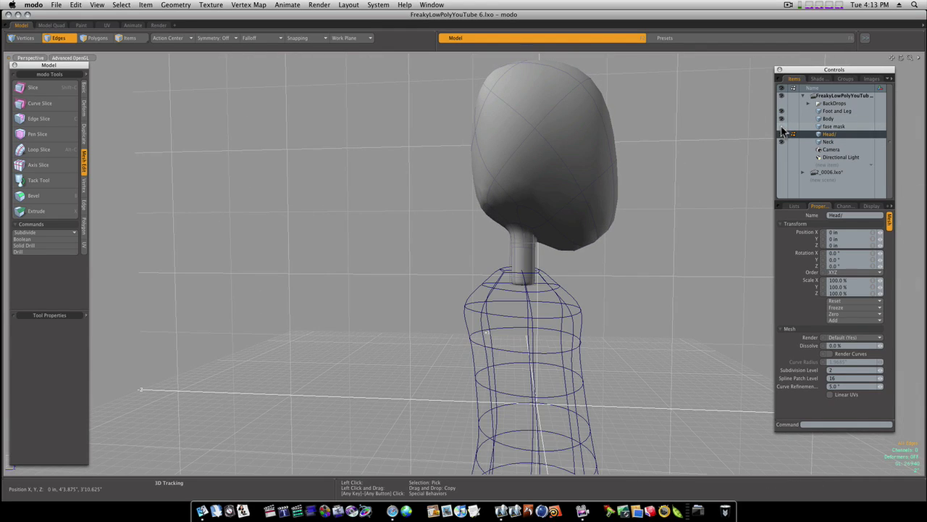
click(781, 127)
click(826, 142)
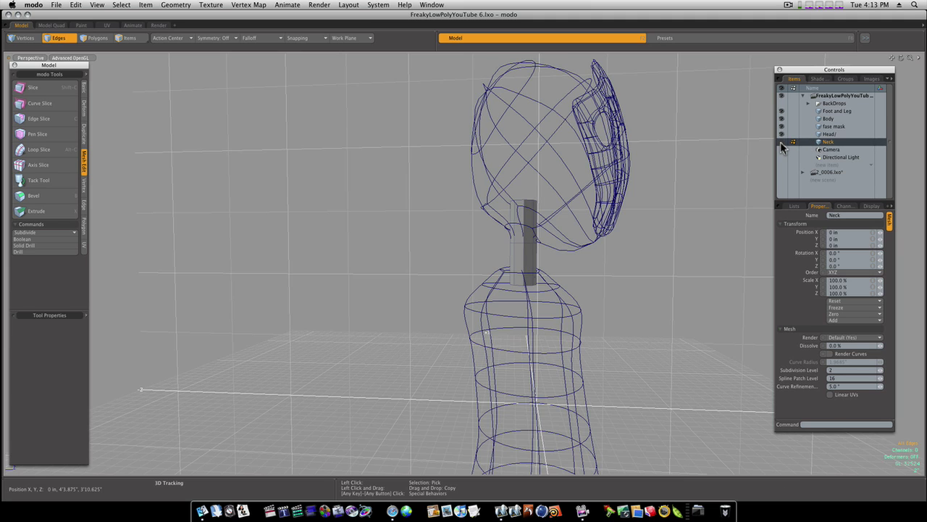
right_click(818, 145)
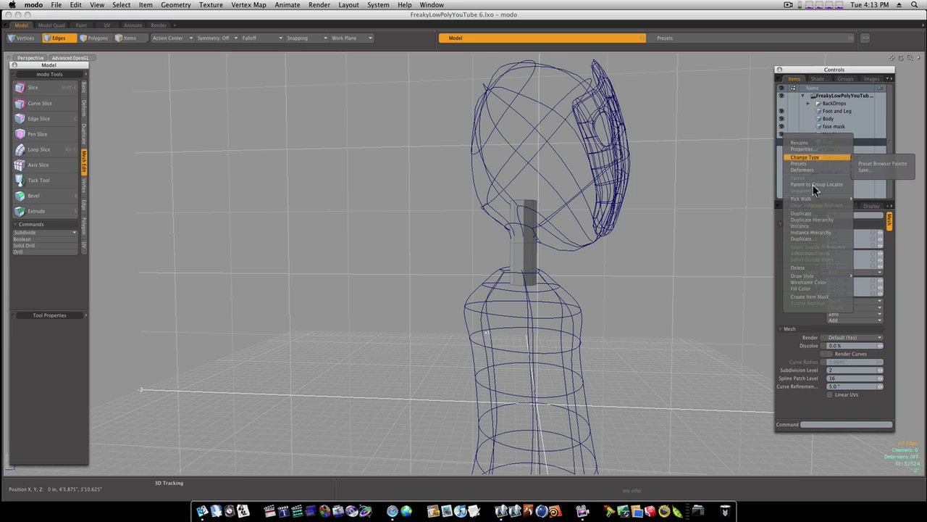
click(810, 268)
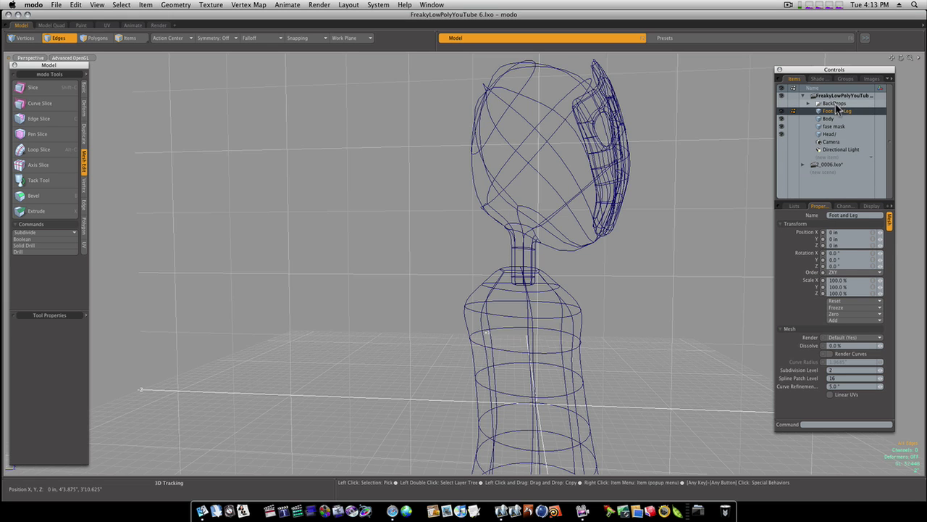
Select all meshes from Foot and Leg through Head and examine the complete shaded character.
shift+click(838, 131)
mouse_move(599, 316)
alt+mouse_down()
mouse_move(586, 259)
mouse_move(474, 248)
mouse_move(408, 256)
mouse_move(500, 282)
mouse_move(459, 282)
mouse_move(496, 282)
mouse_move(584, 312)
mouse_move(530, 319)
mouse_move(530, 296)
mouse_move(483, 290)
mouse_move(532, 294)
mouse_move(513, 298)
mouse_move(526, 304)
mouse_move(518, 305)
alt+mouse_up()
click(792, 5)
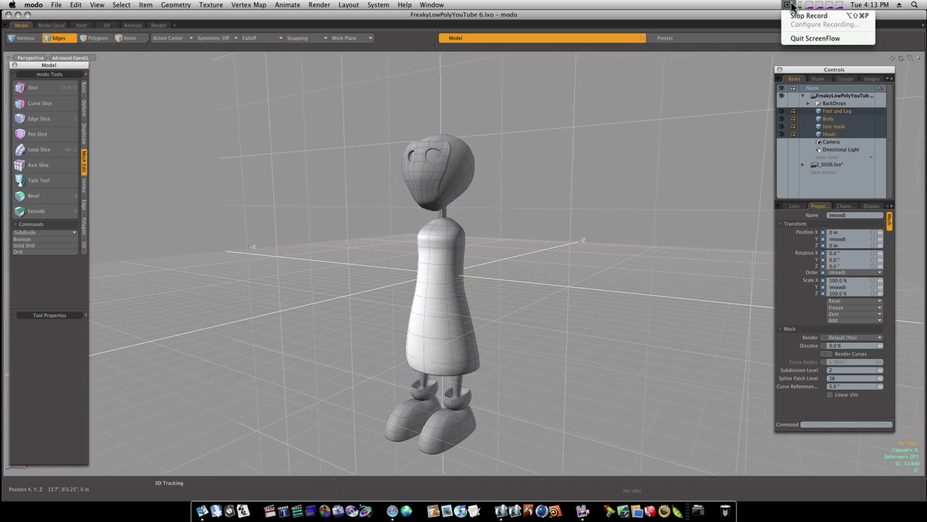